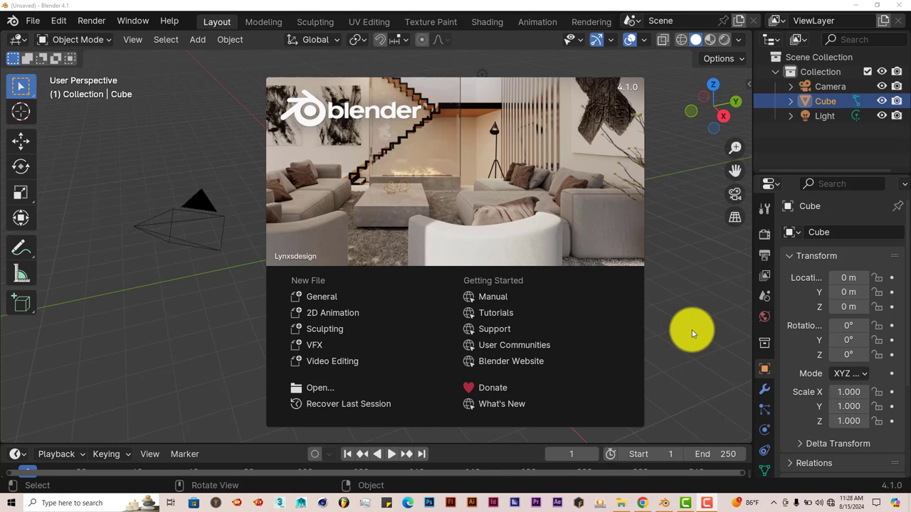
# Step: Open the Add-ons preferences and filter the list with 'flui' to show the FluidLab add-on
pyautogui.click(55, 20)
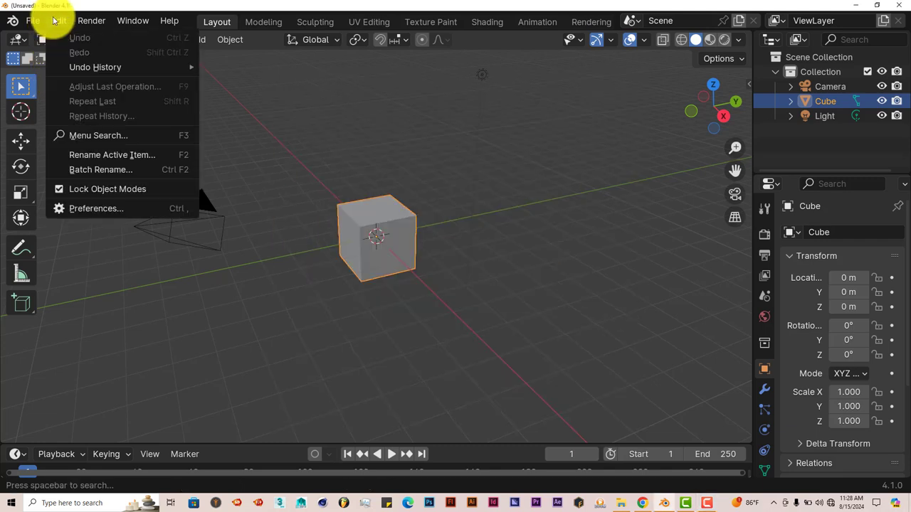
pyautogui.click(84, 208)
pyautogui.click(387, 30)
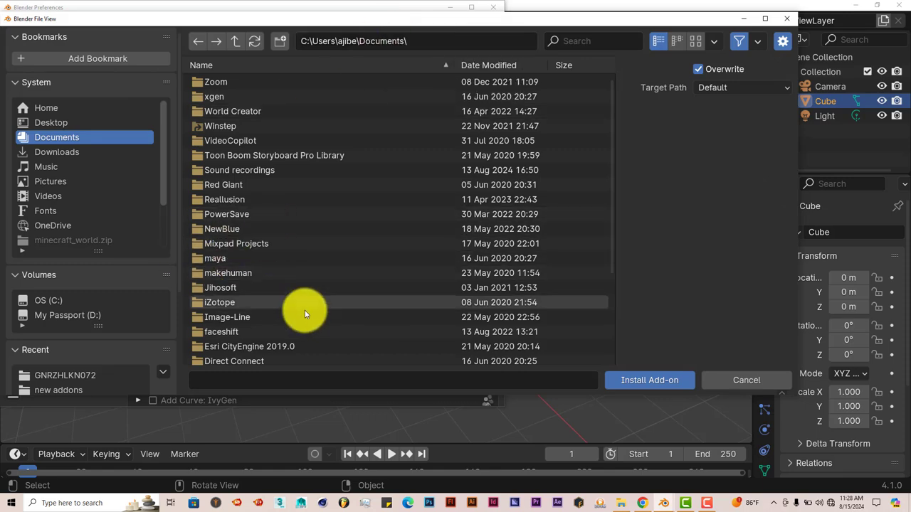
pyautogui.click(787, 18)
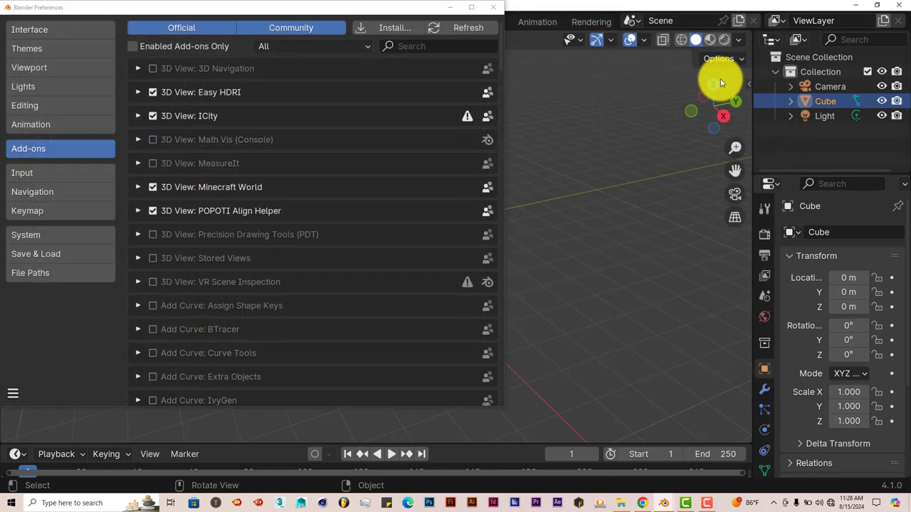
pyautogui.click(415, 49)
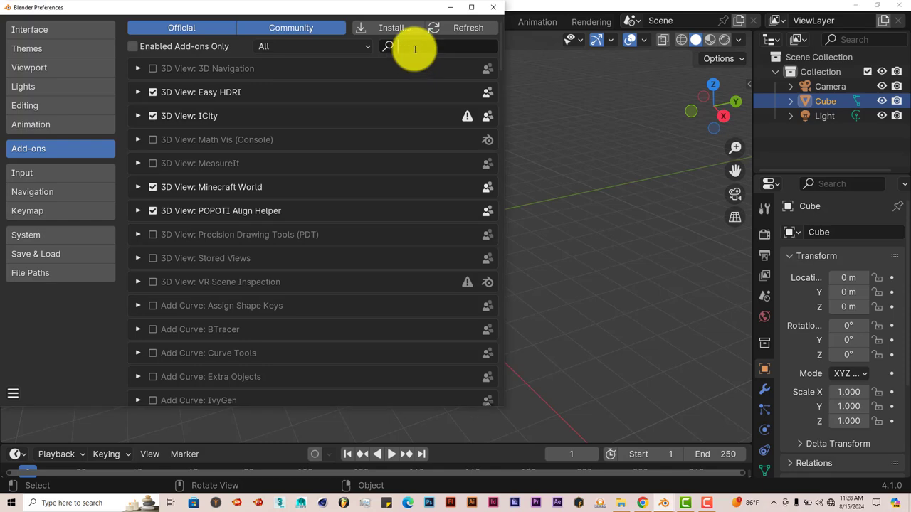
pyautogui.write('flui')
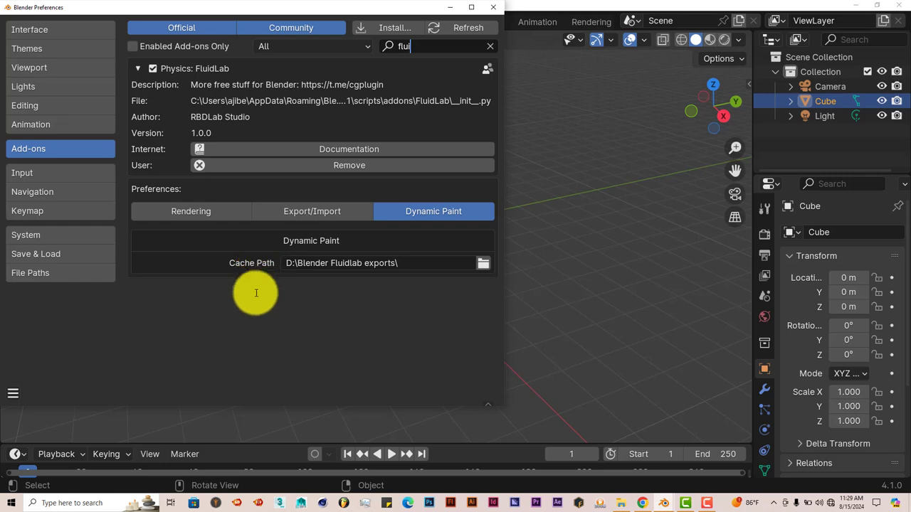
# Step: Leave the add-on search field and close the Preferences window
pyautogui.click(476, 310)
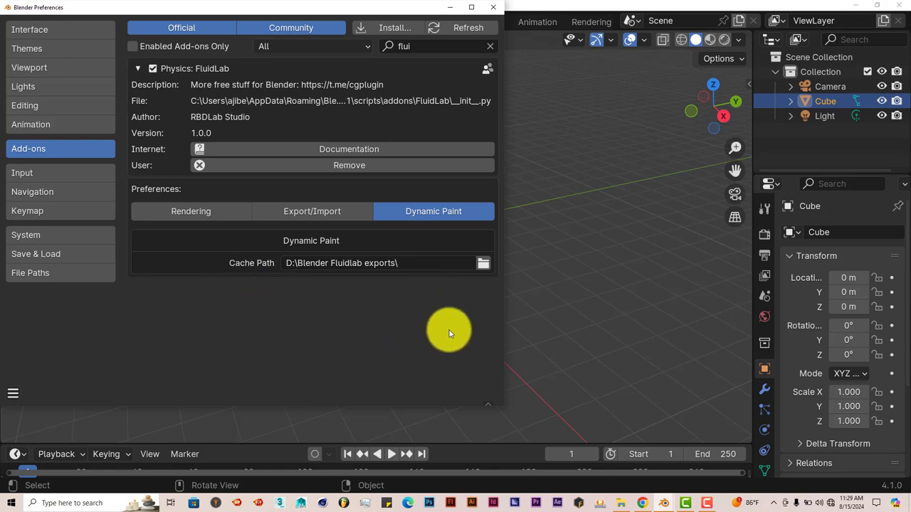
pyautogui.click(490, 9)
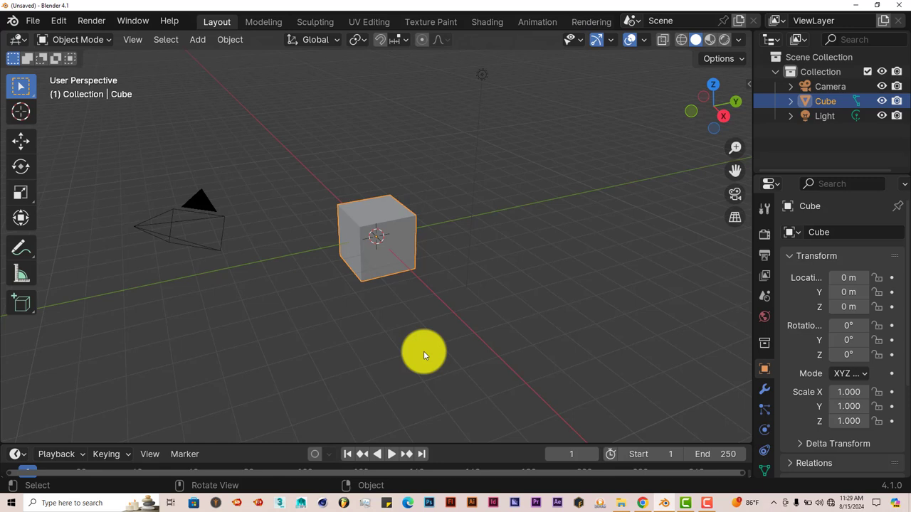
# Step: Widen the properties area beside the viewport and orbit and zoom in closer on the cube
pyautogui.moveTo(423, 353)
pyautogui.mouseDown(button='middle')
pyautogui.moveTo(446, 320)
pyautogui.moveTo(429, 347)
pyautogui.mouseUp(button='middle')
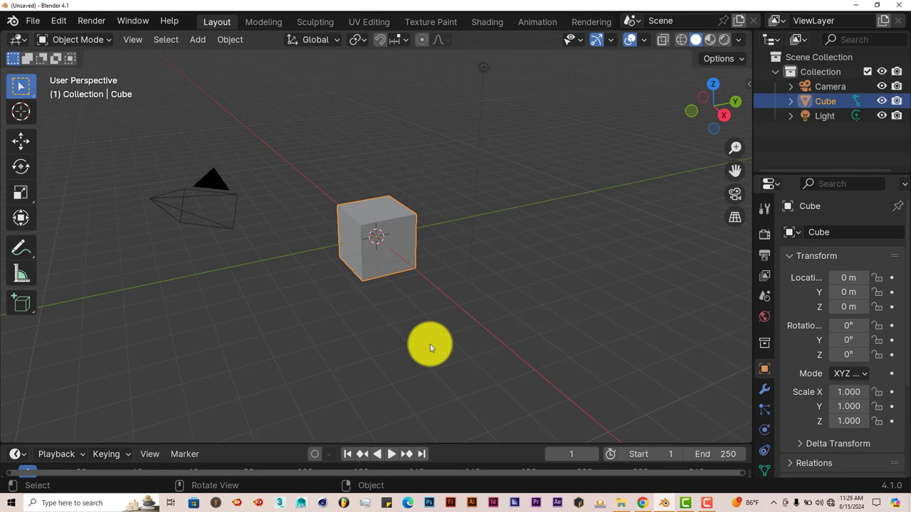
pyautogui.moveTo(429, 347)
pyautogui.mouseDown(button='middle')
pyautogui.moveTo(427, 331)
pyautogui.moveTo(429, 345)
pyautogui.mouseUp(button='middle')
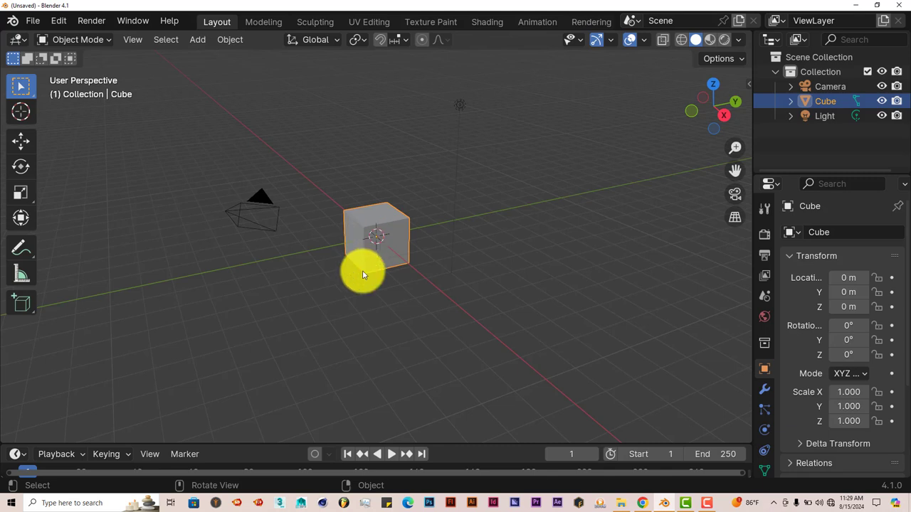
pyautogui.moveTo(363, 276); pyautogui.dragTo(376, 272, button='middle')
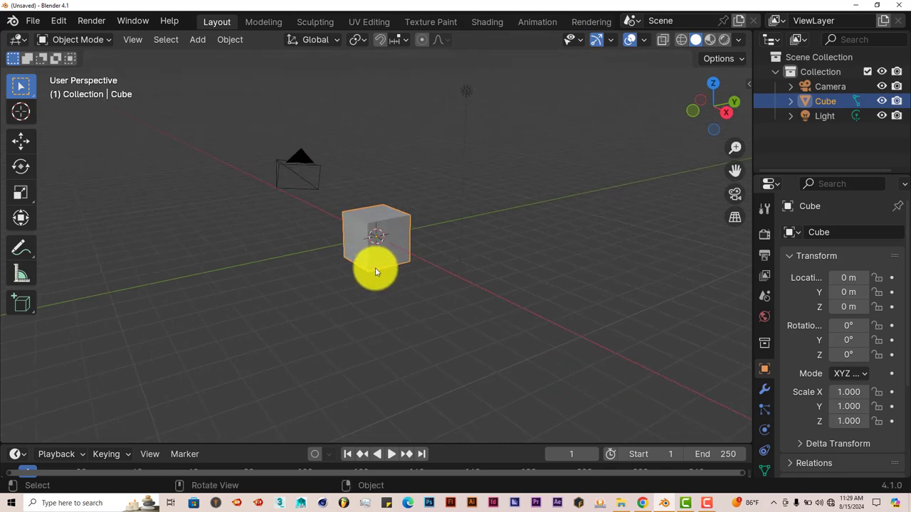
pyautogui.scroll(4, 376, 272)
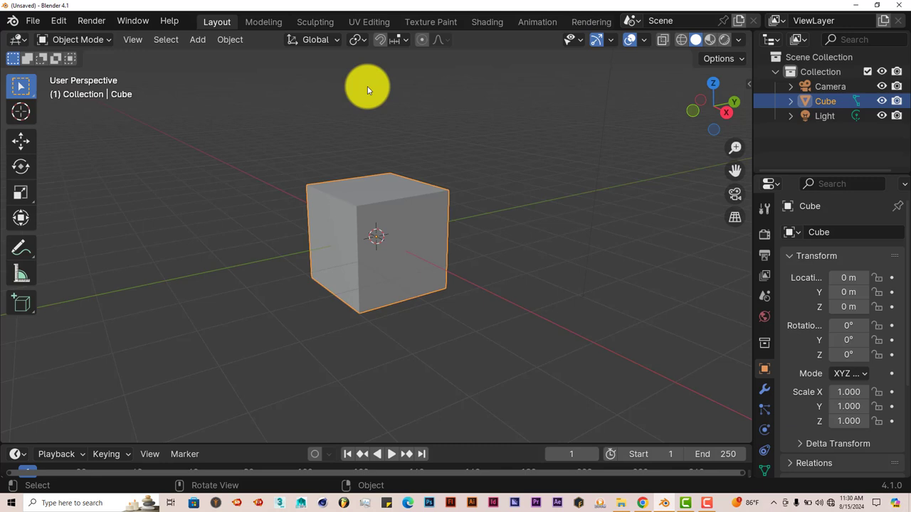
pyautogui.moveTo(748, 247); pyautogui.dragTo(721, 249)
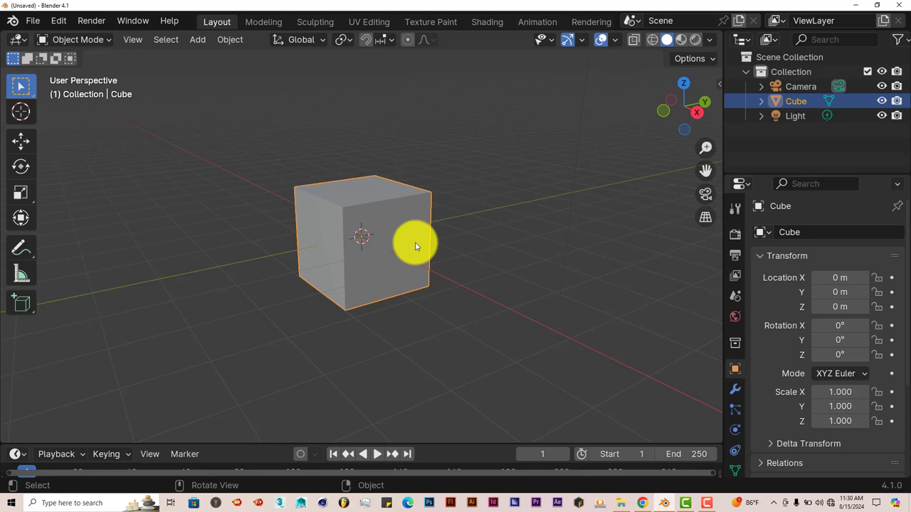
pyautogui.moveTo(415, 244); pyautogui.dragTo(399, 264, button='middle')
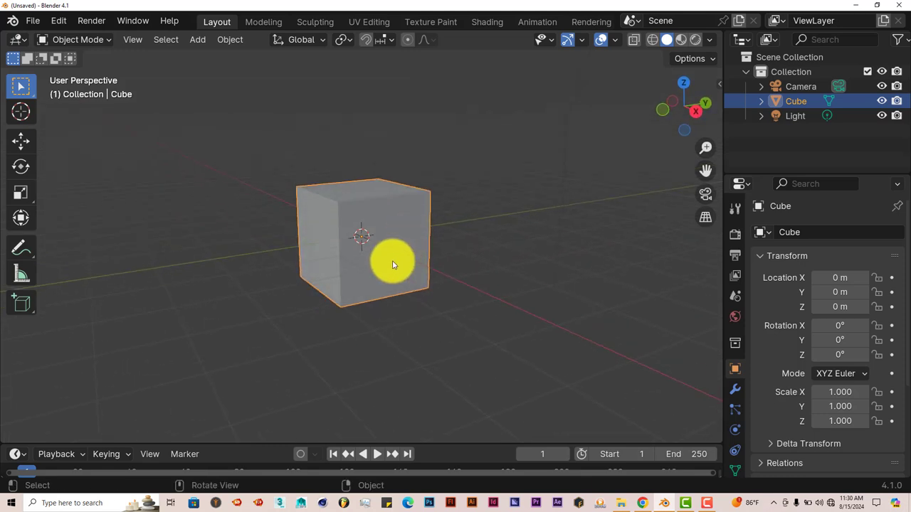
pyautogui.scroll(4, 399, 264)
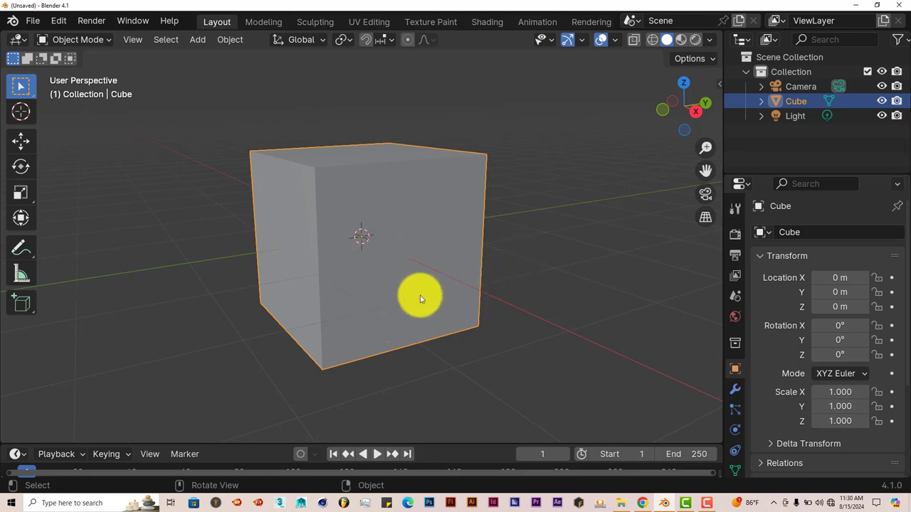
pyautogui.scroll(3, 413, 275)
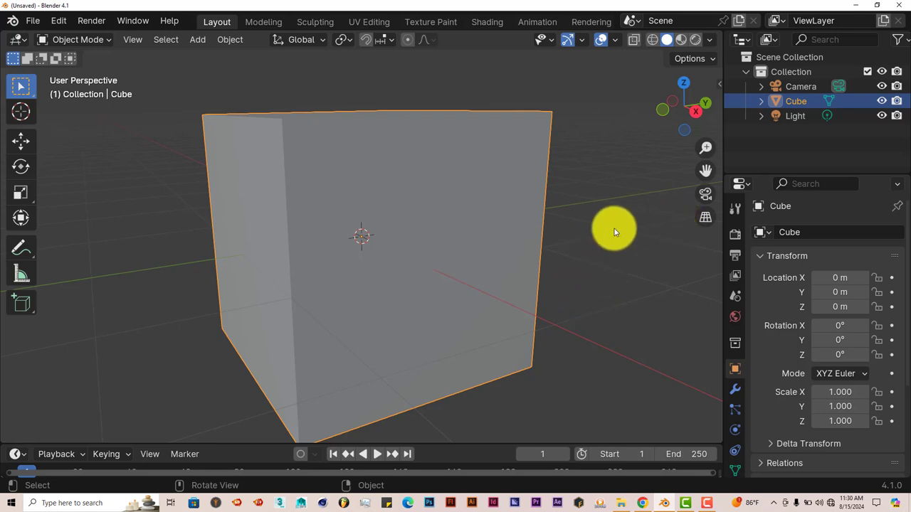
pyautogui.scroll(-2, 591, 257)
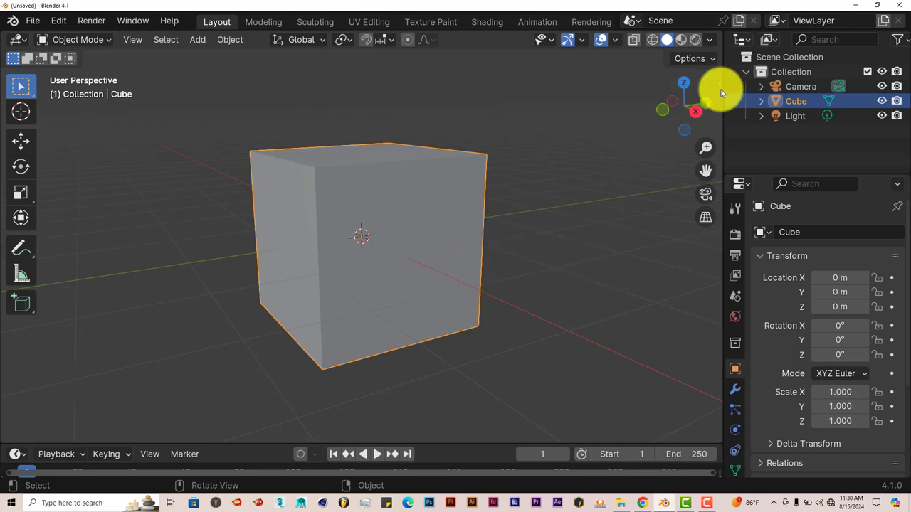
# Step: Show the FluidLab sidebar panel, widen it so module names read fully, and reframe the cube
pyautogui.press('n')
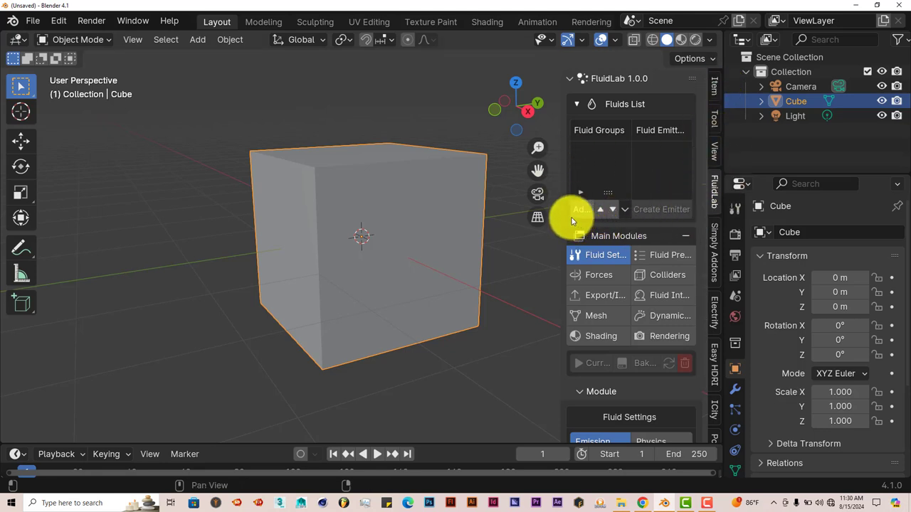
pyautogui.moveTo(560, 214); pyautogui.dragTo(514, 214)
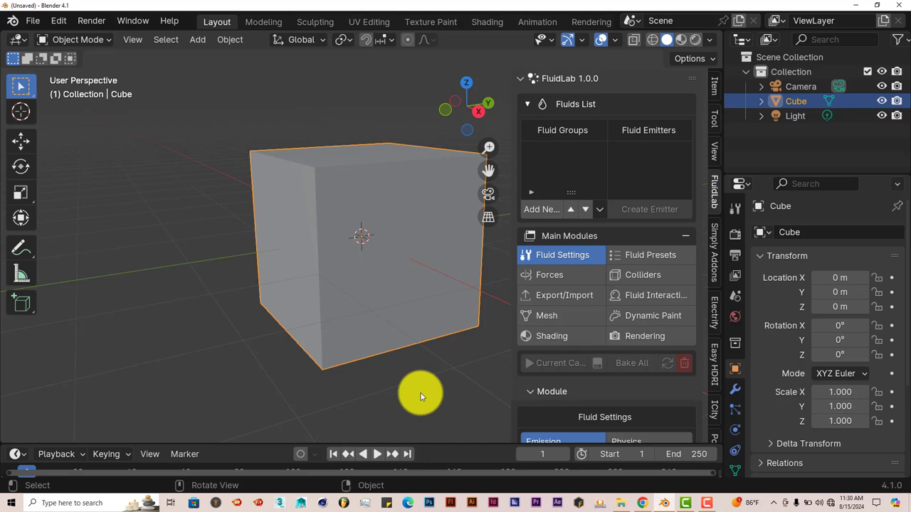
pyautogui.moveTo(368, 309); pyautogui.dragTo(409, 306, button='middle')
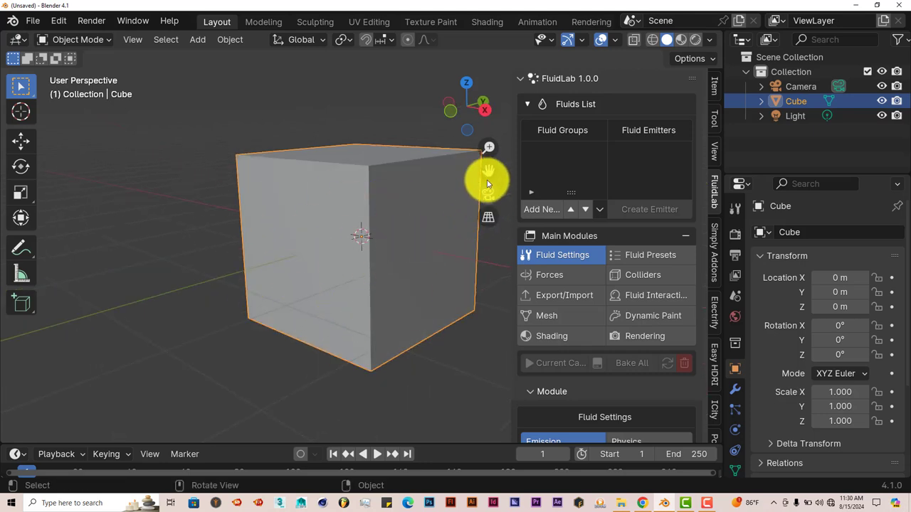
pyautogui.moveTo(488, 171); pyautogui.dragTo(332, 330)
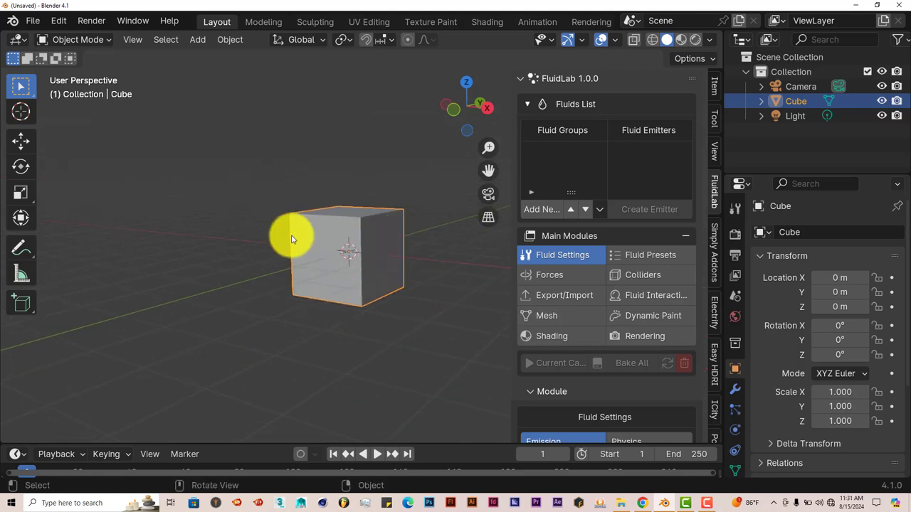
# Step: Move the cube up along Z to 6.9245 m, checking its height from the front view
pyautogui.click(28, 147)
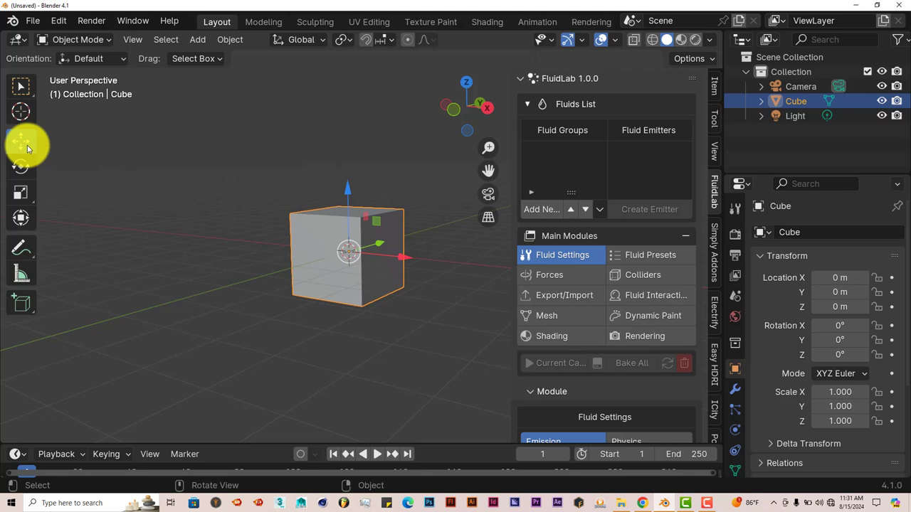
pyautogui.scroll(-2, 348, 256)
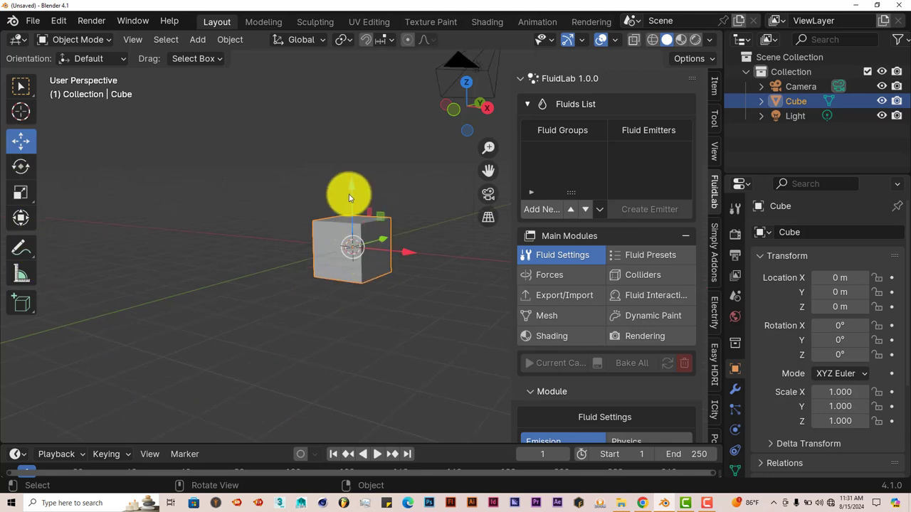
pyautogui.moveTo(354, 192); pyautogui.dragTo(352, 72)
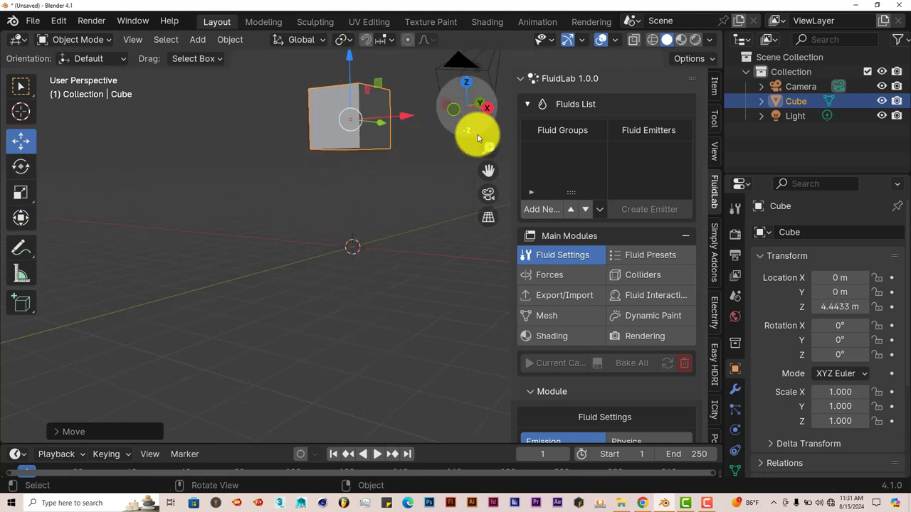
pyautogui.moveTo(487, 169); pyautogui.dragTo(478, 179)
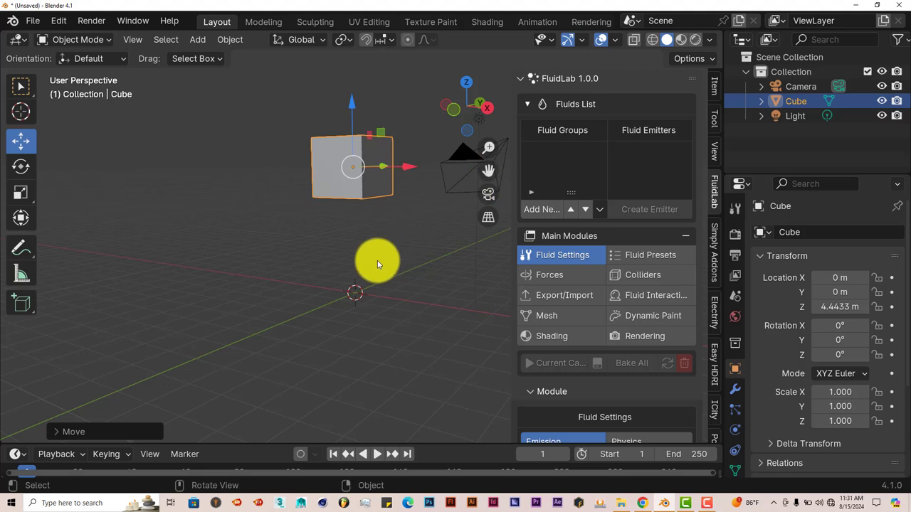
pyautogui.press('KP_1')
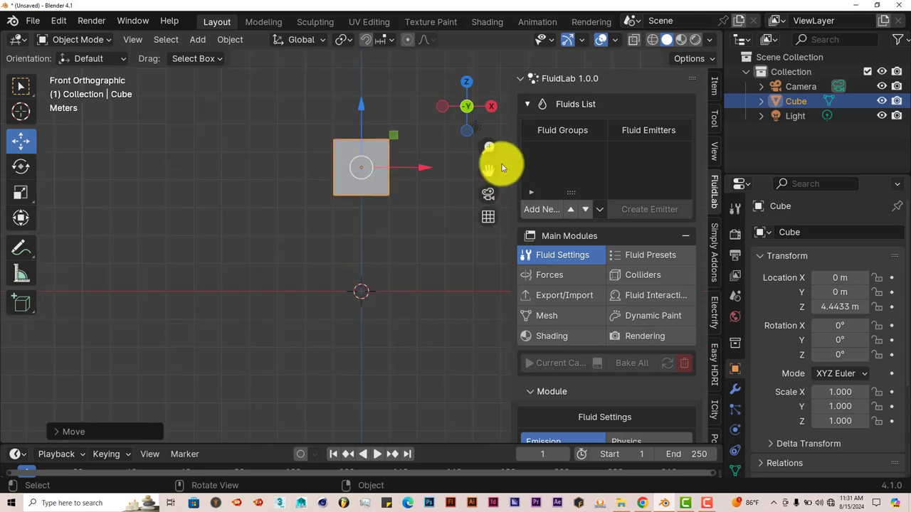
pyautogui.moveTo(495, 169); pyautogui.dragTo(492, 206)
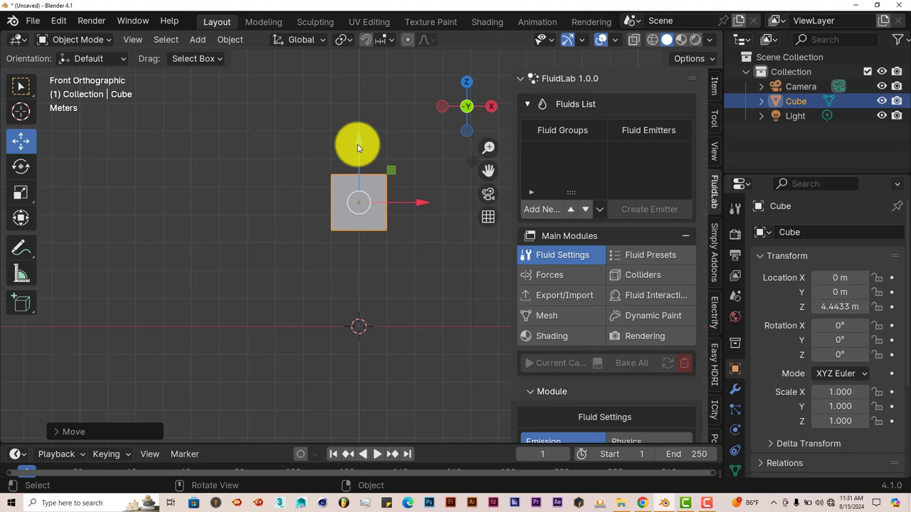
pyautogui.moveTo(357, 144); pyautogui.dragTo(360, 71)
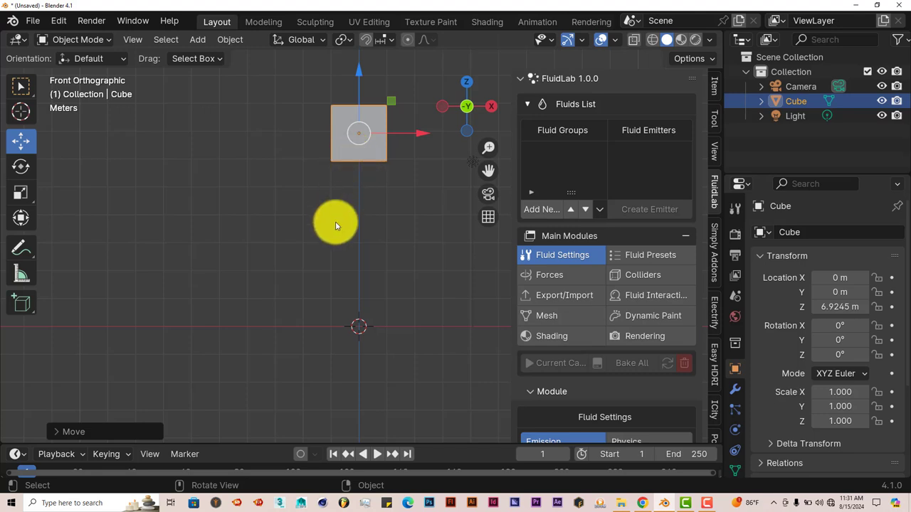
# Step: Rename the cube object to 'water'
pyautogui.click(810, 231)
pyautogui.write('water')
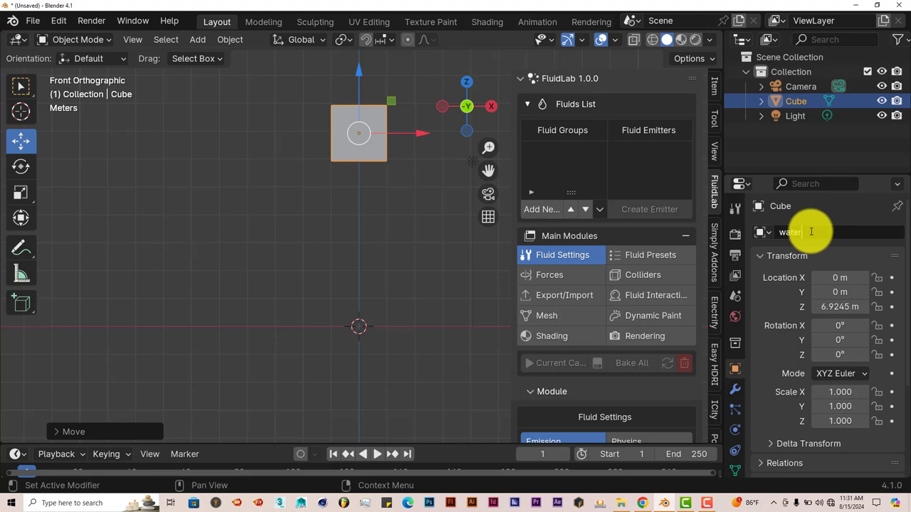
pyautogui.press('Return')
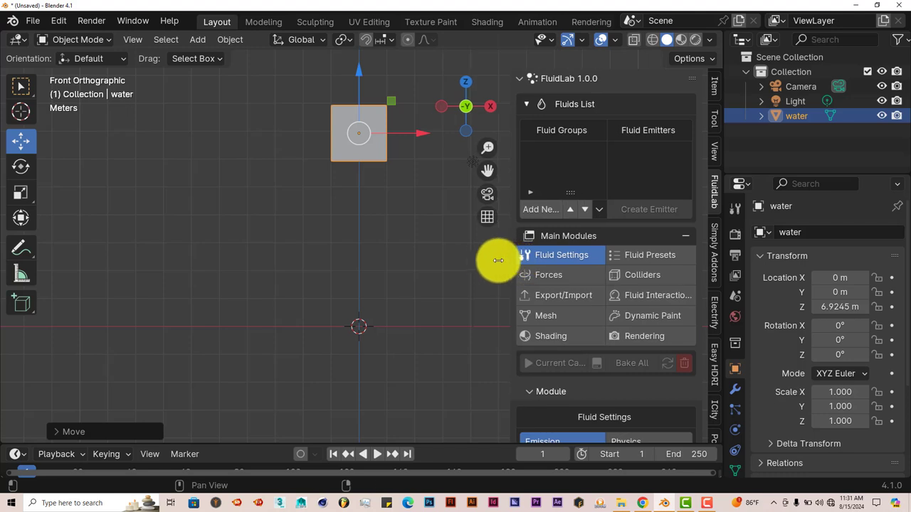
# Step: Create the G_Water fluid group as an InFlow source in the FluidLab panel
pyautogui.moveTo(496, 261); pyautogui.dragTo(474, 258)
pyautogui.click(511, 209)
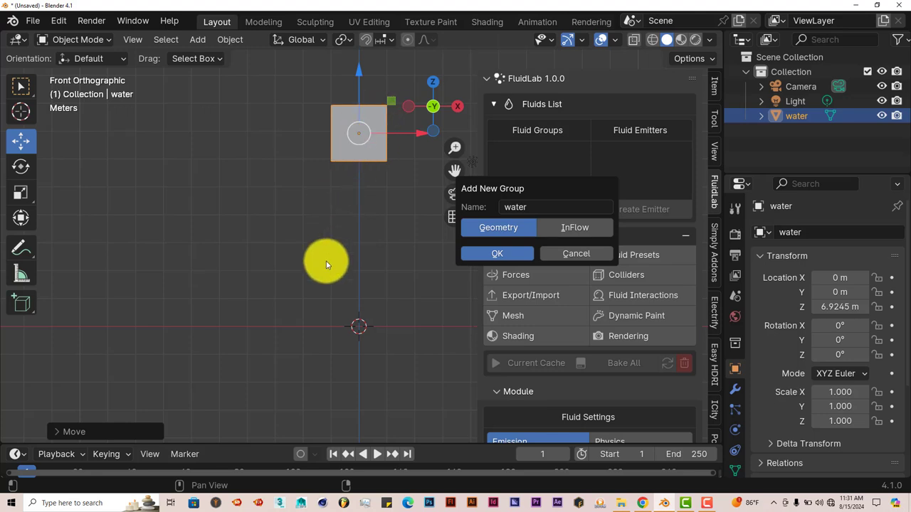
pyautogui.click(565, 229)
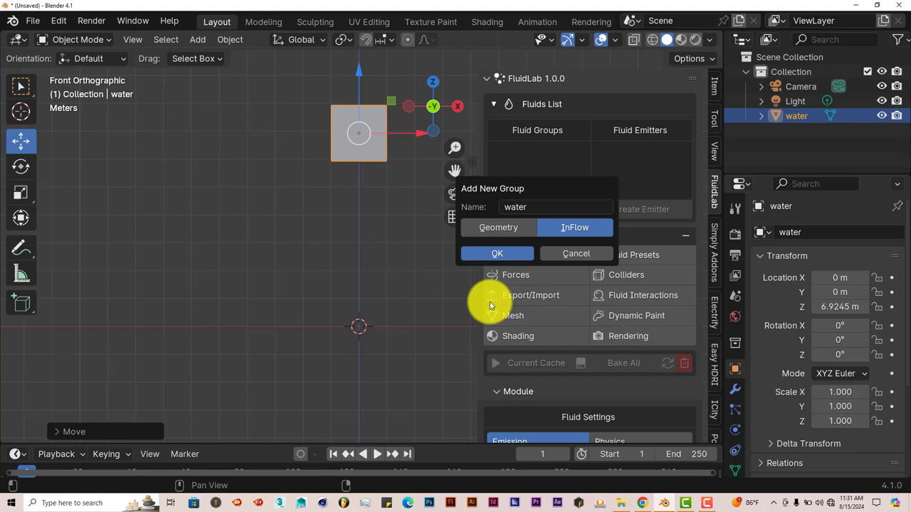
pyautogui.click(497, 254)
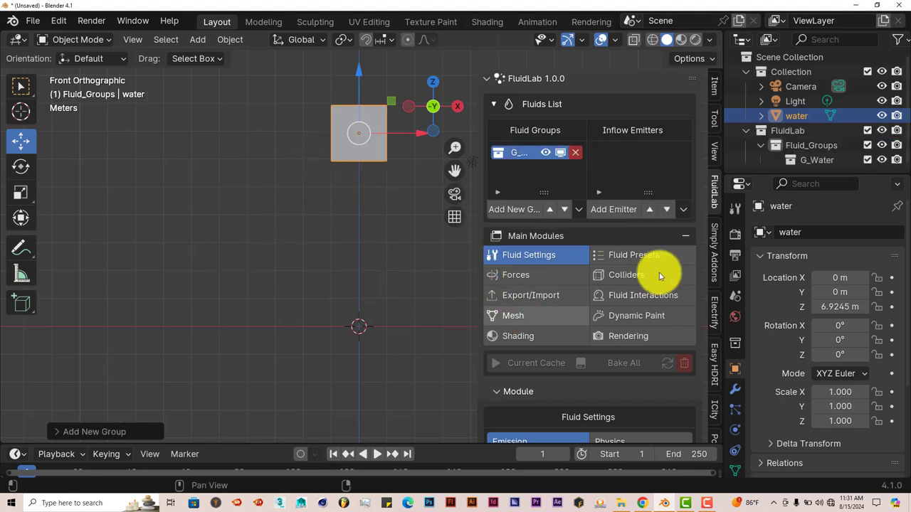
# Step: Add water as an inflow emitter and play the particle stream, pausing at frame 118
pyautogui.click(609, 209)
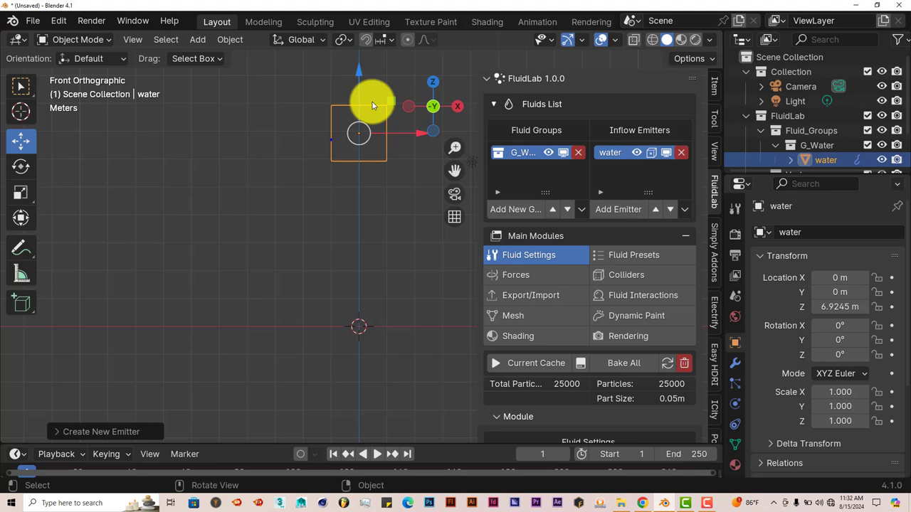
pyautogui.click(377, 454)
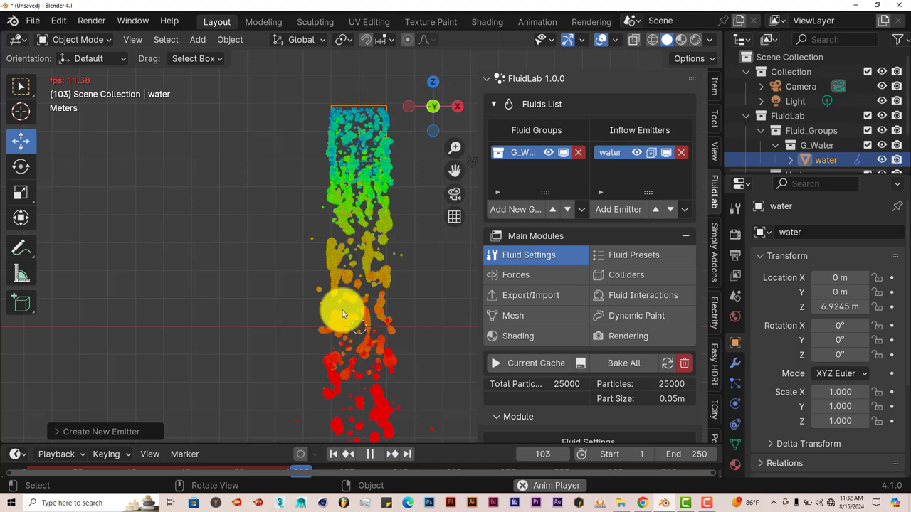
pyautogui.click(379, 454)
pyautogui.scroll(5, 359, 306)
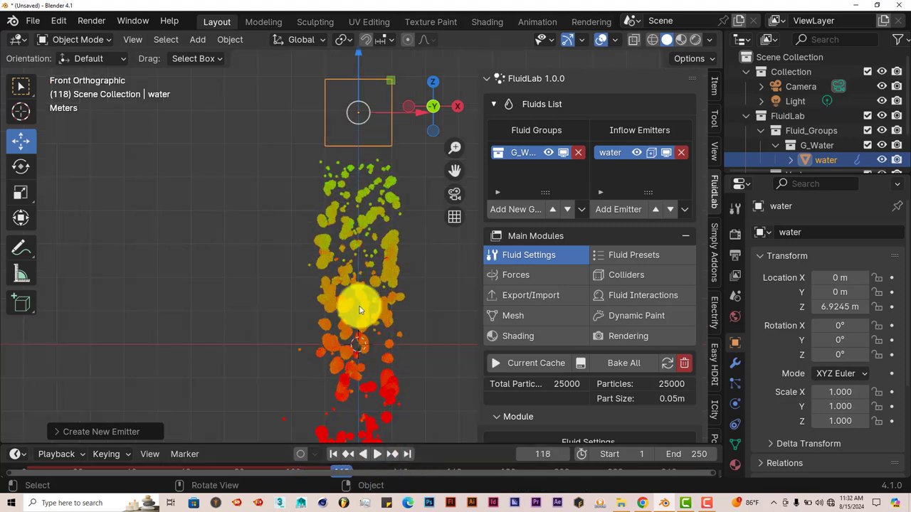
pyautogui.scroll(-5, 376, 322)
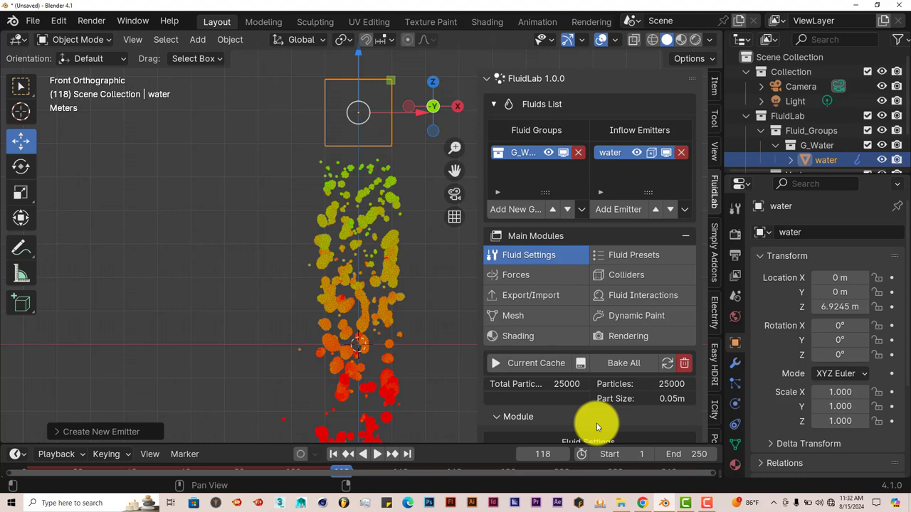
# Step: Switch the water group's fluid preset to Oil and make its physics values editable
pyautogui.click(602, 255)
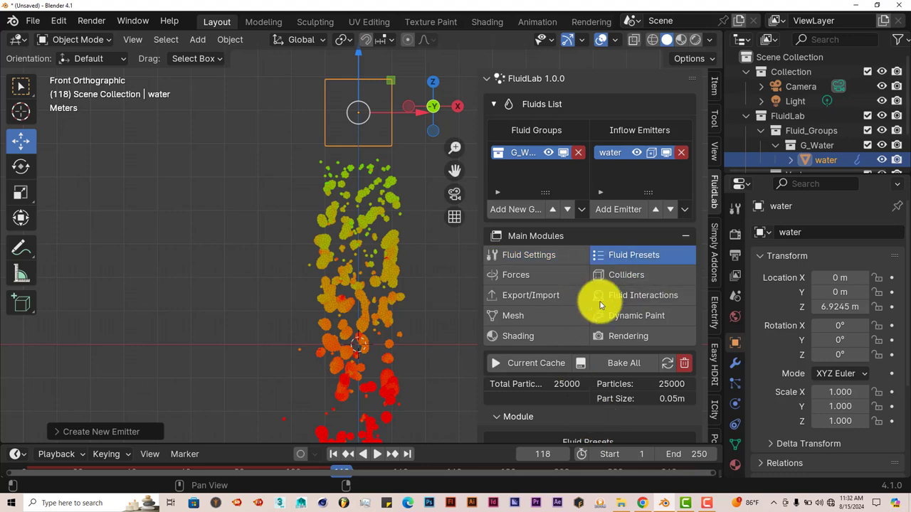
pyautogui.scroll(-10, 615, 392)
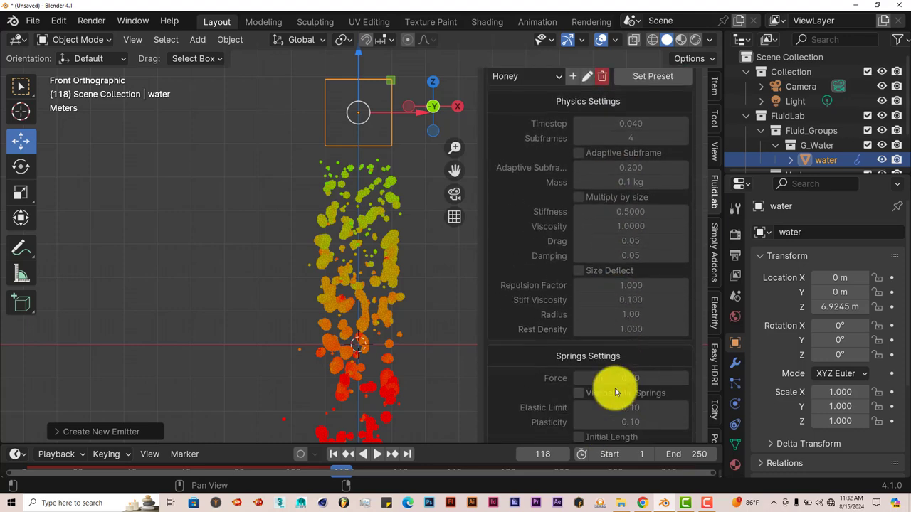
pyautogui.scroll(6, 616, 356)
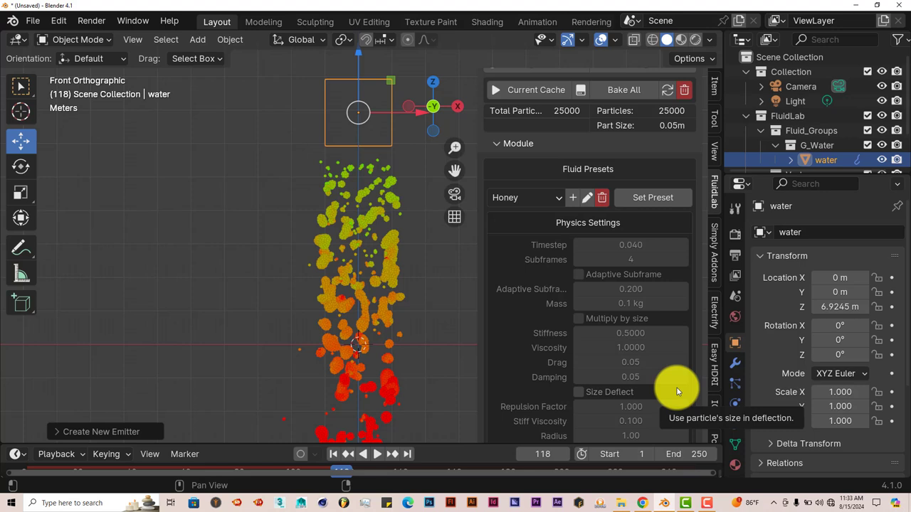
pyautogui.click(549, 198)
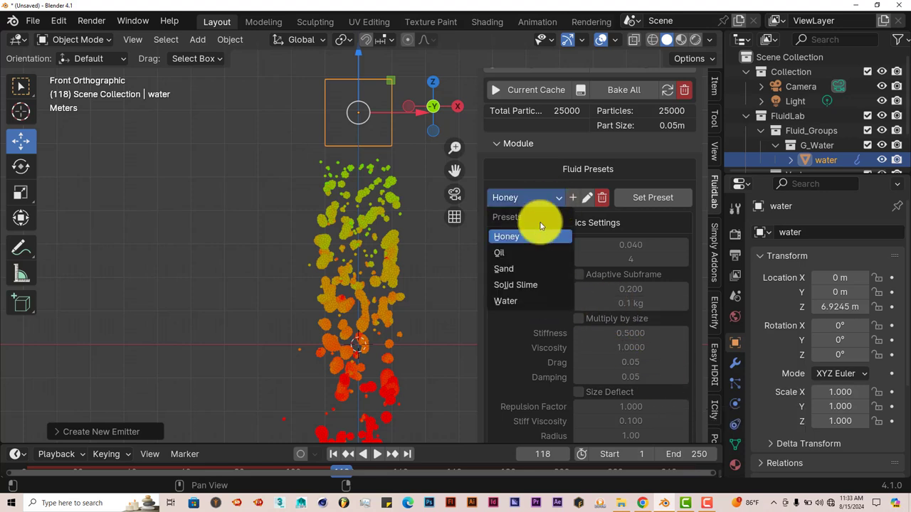
pyautogui.click(510, 254)
pyautogui.click(554, 200)
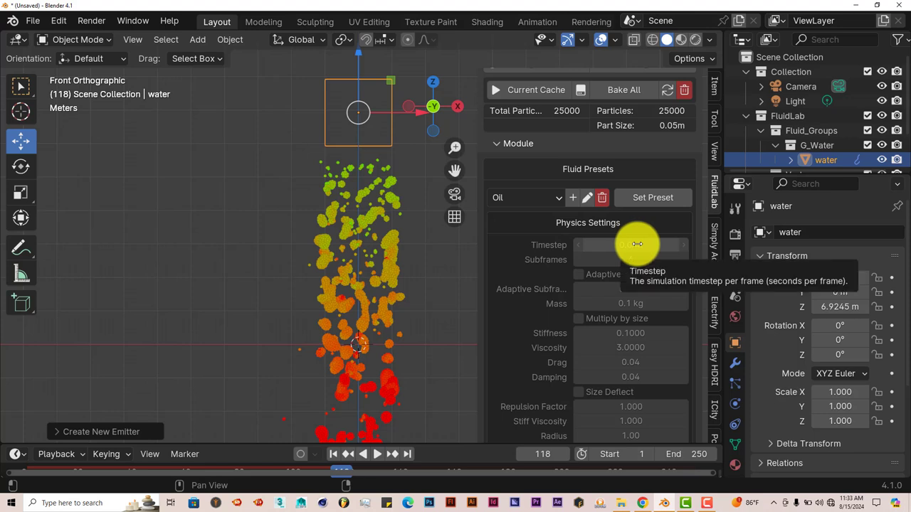
pyautogui.click(587, 198)
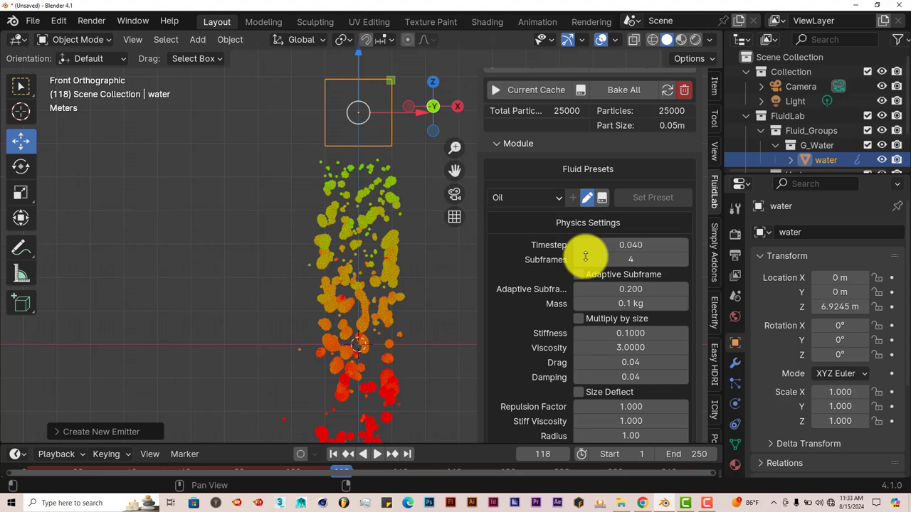
pyautogui.scroll(-5, 631, 376)
pyautogui.scroll(5, 630, 377)
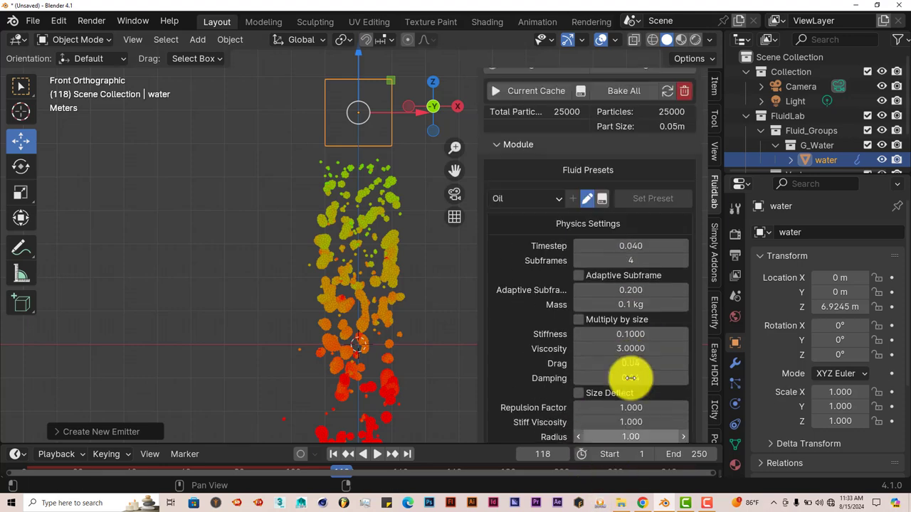
pyautogui.scroll(5, 630, 378)
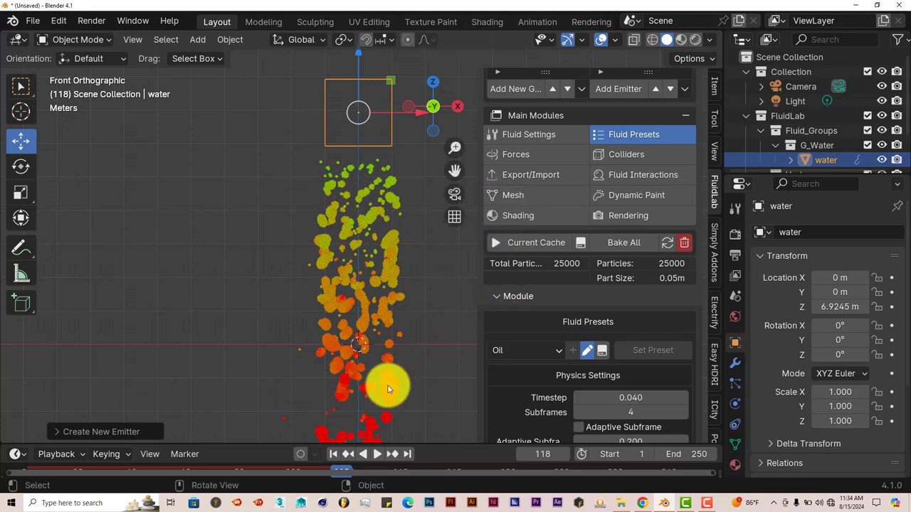
# Step: Rewind the simulation back to frame 1
pyautogui.click(367, 456)
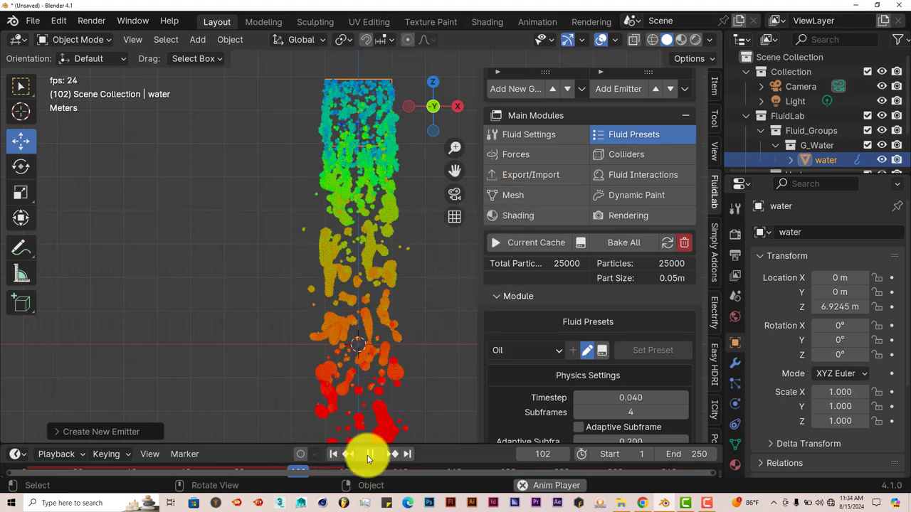
pyautogui.click(368, 455)
pyautogui.click(331, 455)
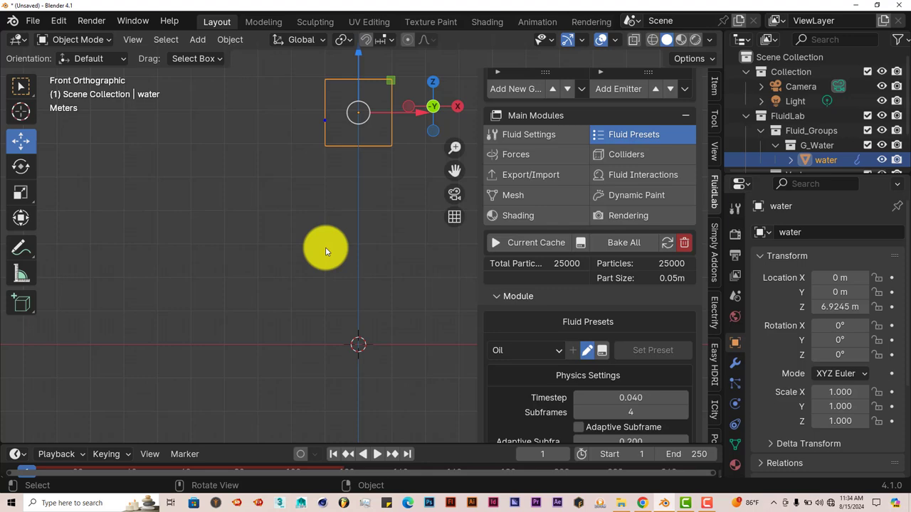
# Step: Add a Suzanne monkey, scale it to about 1.97, and raise it to 2.69 m on Z
pyautogui.hotkey('shift', 'a')
pyautogui.moveTo(319, 208)
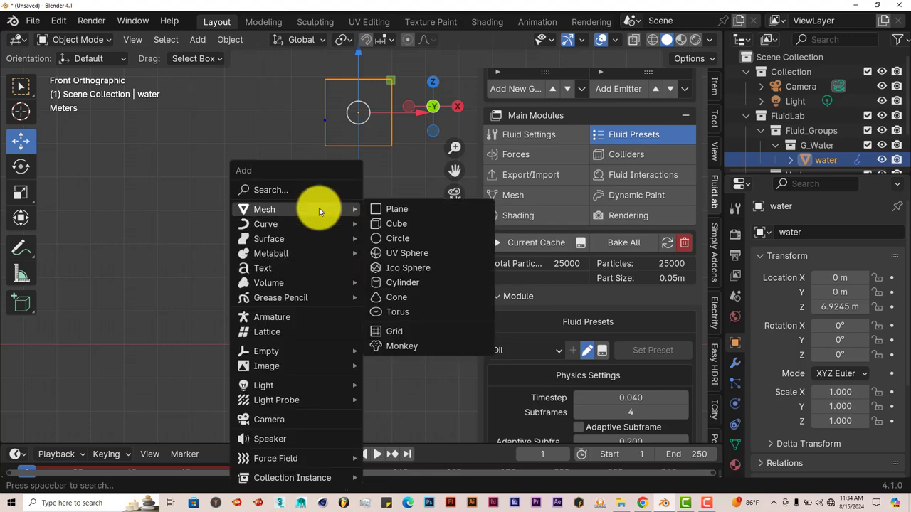
pyautogui.click(400, 346)
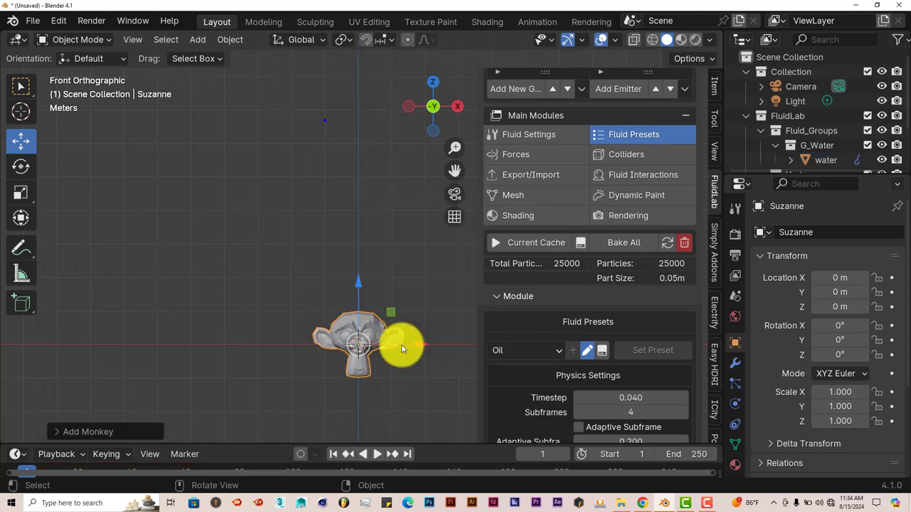
pyautogui.press('s')
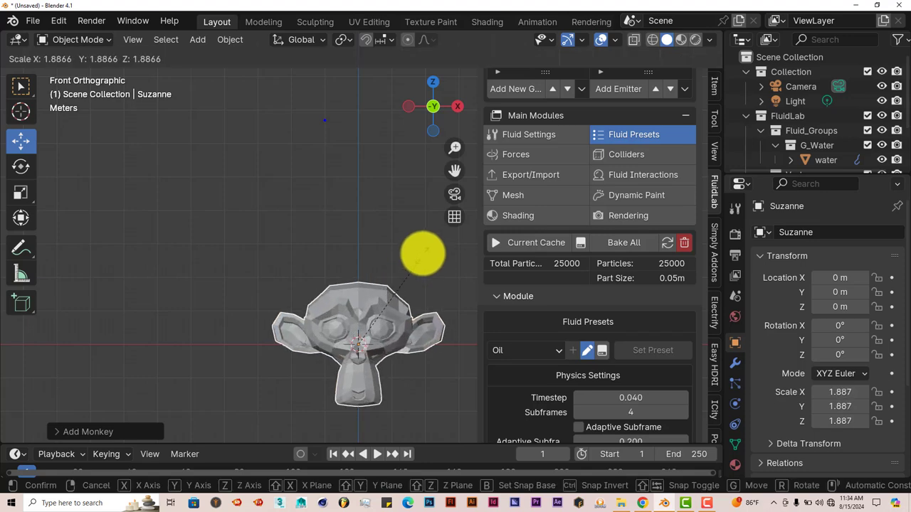
pyautogui.click(394, 291)
pyautogui.moveTo(356, 276); pyautogui.dragTo(352, 190)
pyautogui.moveTo(339, 265); pyautogui.dragTo(341, 283, button='middle')
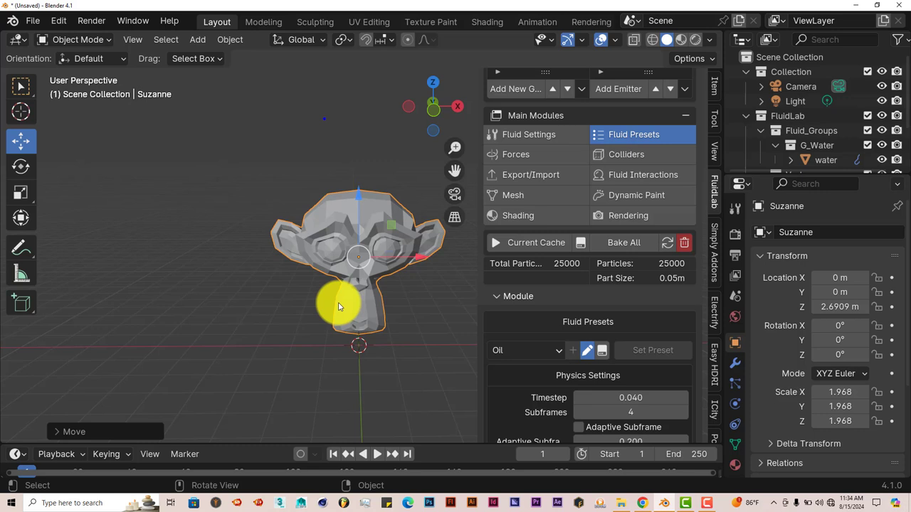
# Step: Add and apply a Subdivision Surface modifier on Suzanne, then shade her smooth
pyautogui.click(735, 363)
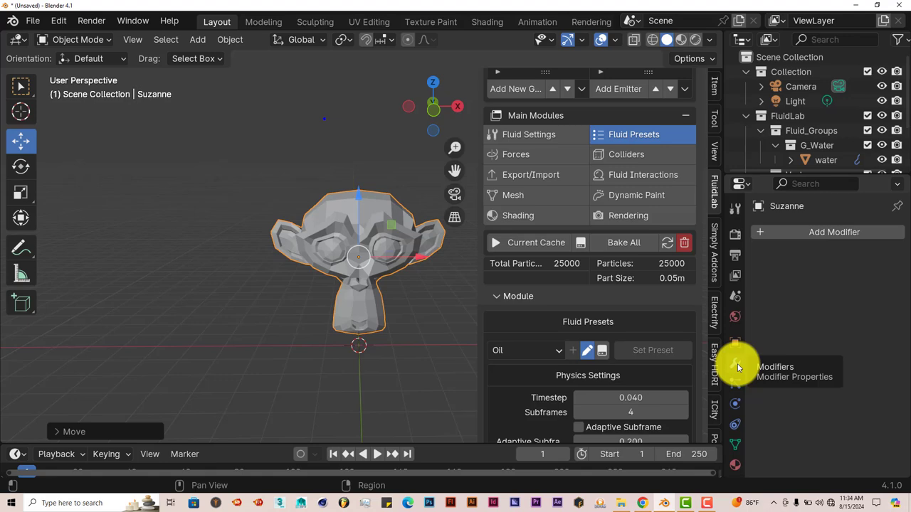
pyautogui.click(756, 233)
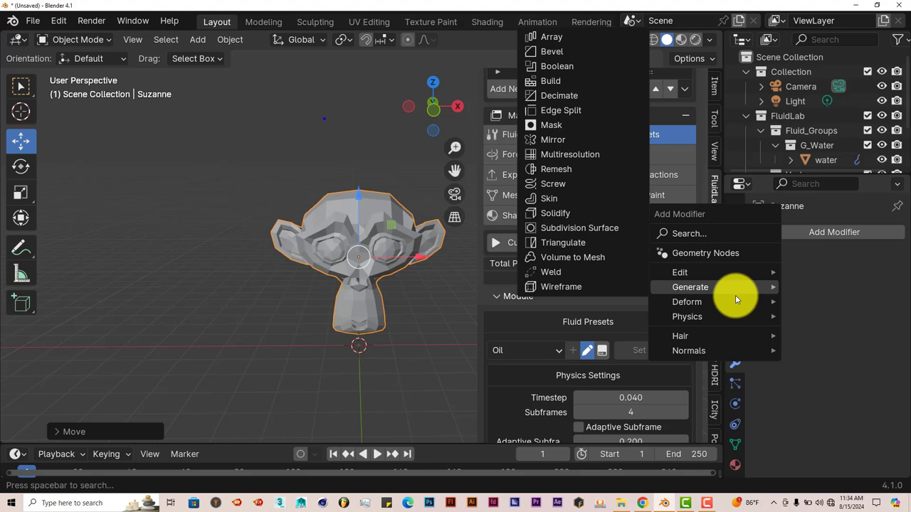
pyautogui.moveTo(735, 304)
pyautogui.click(605, 227)
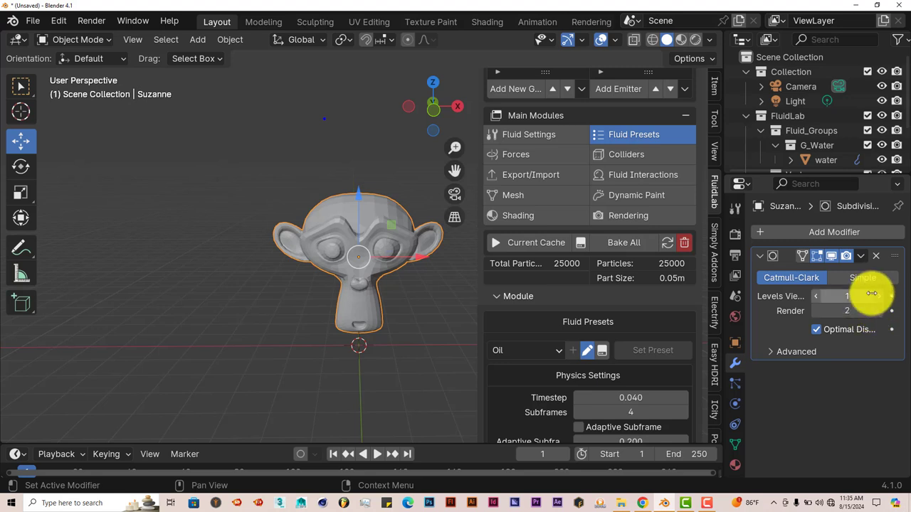
pyautogui.click(862, 256)
pyautogui.click(837, 273)
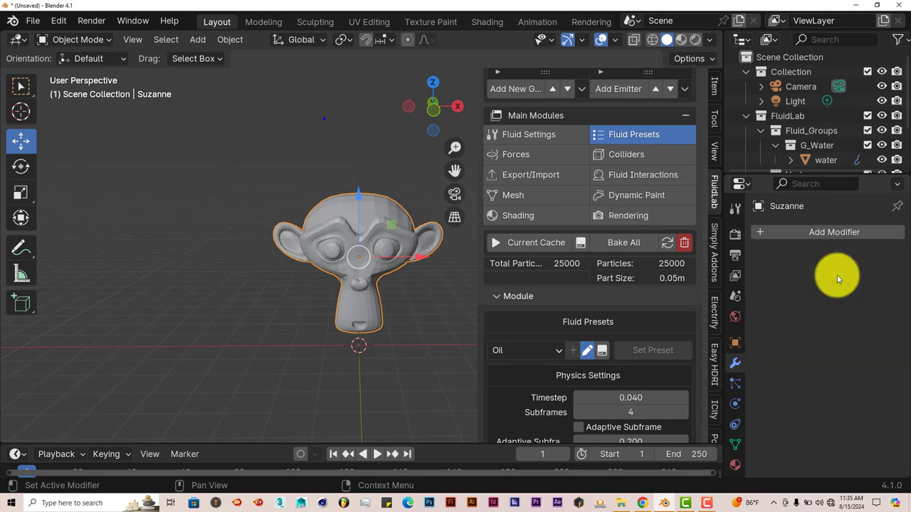
pyautogui.rightClick(352, 347)
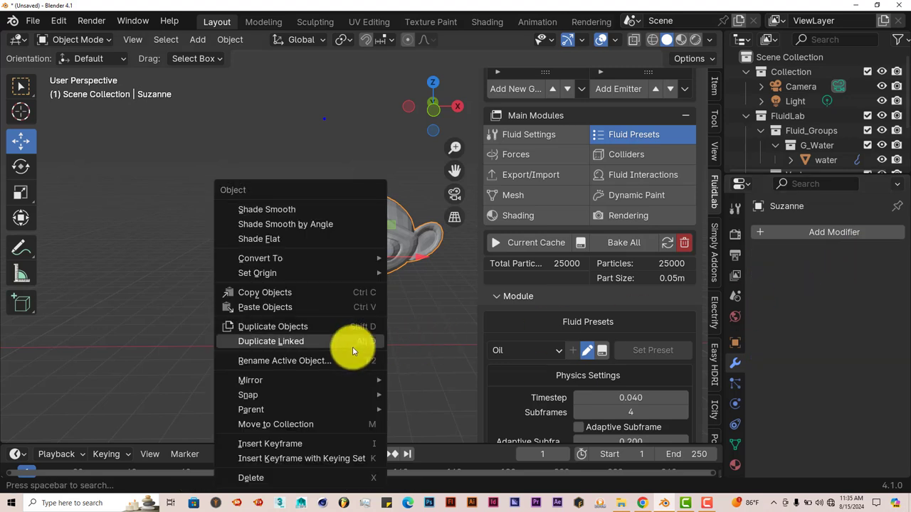
pyautogui.click(301, 211)
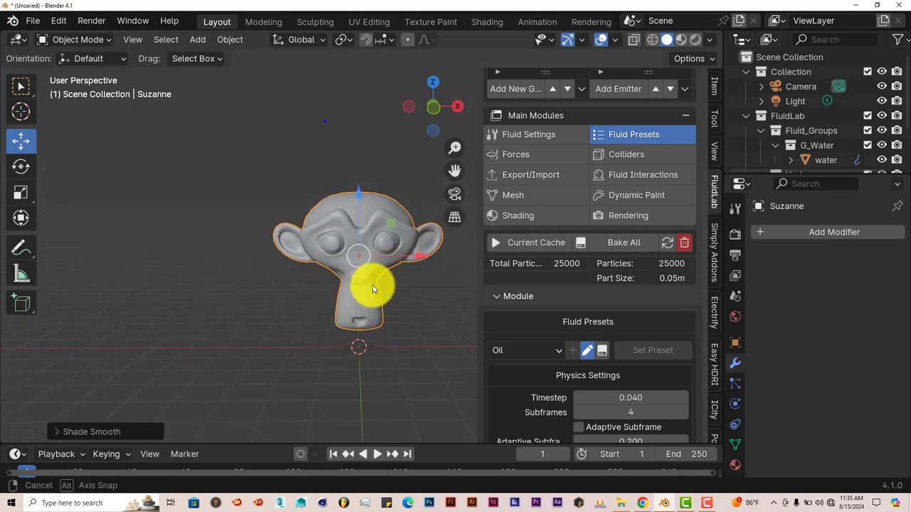
# Step: Add Suzanne as a FluidLab collider, listed as Suzanne_00
pyautogui.scroll(-2, 373, 289)
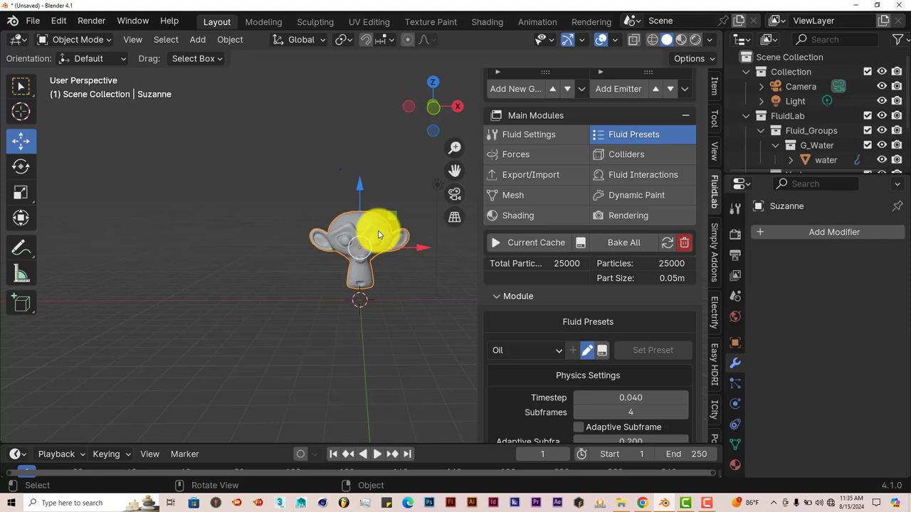
pyautogui.click(637, 155)
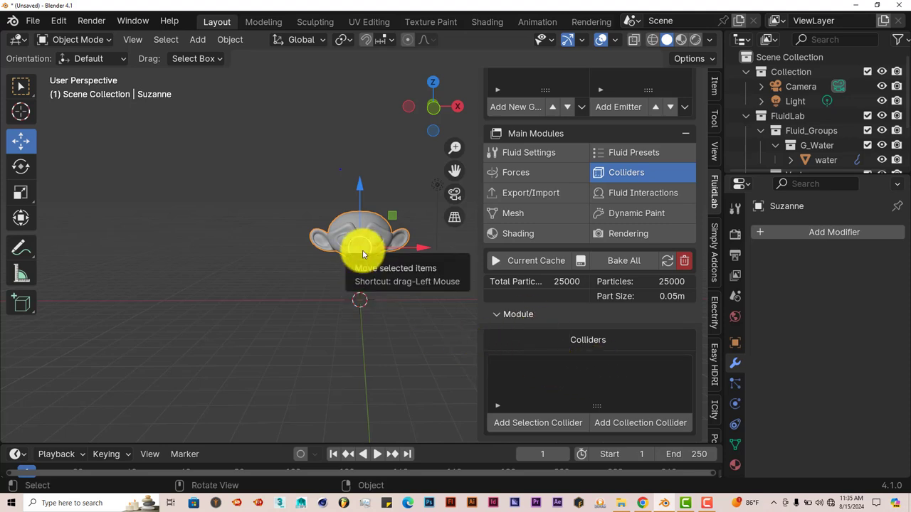
pyautogui.click(536, 423)
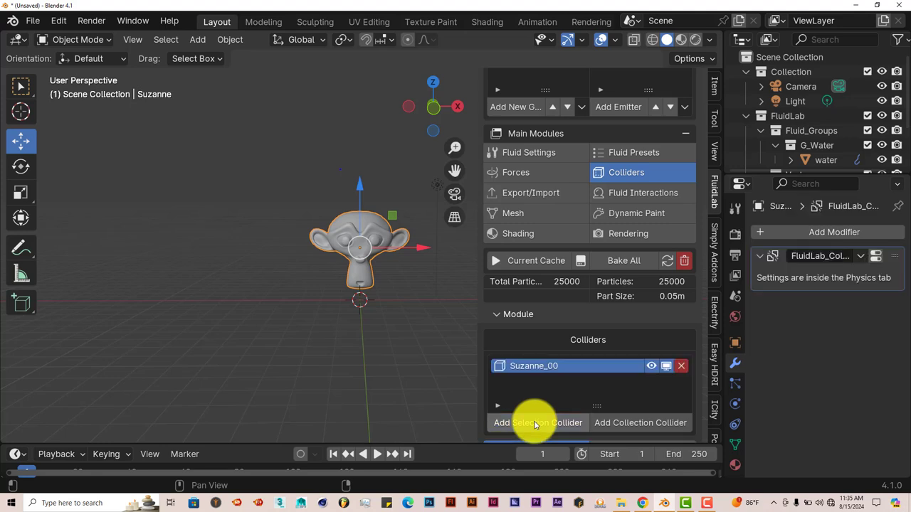
pyautogui.scroll(-6, 569, 418)
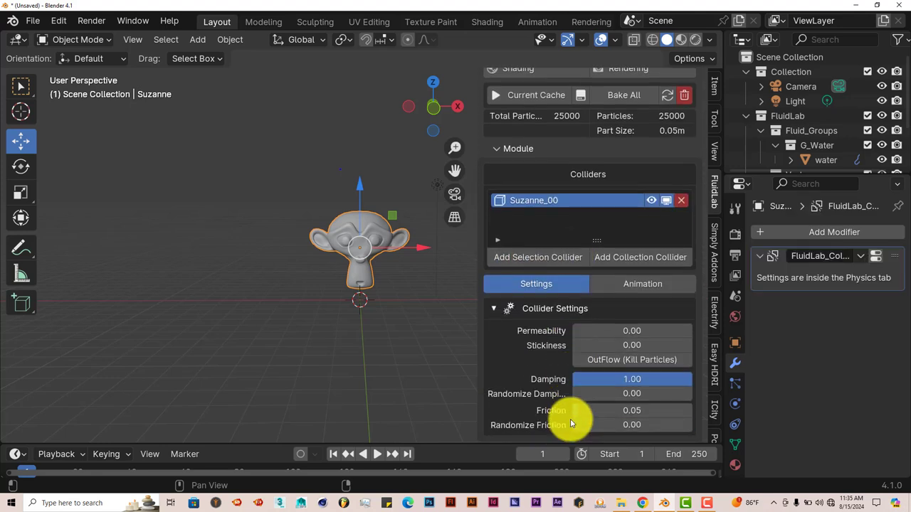
# Step: Preview the particles splashing over Suzanne, then return to frame 1
pyautogui.click(378, 454)
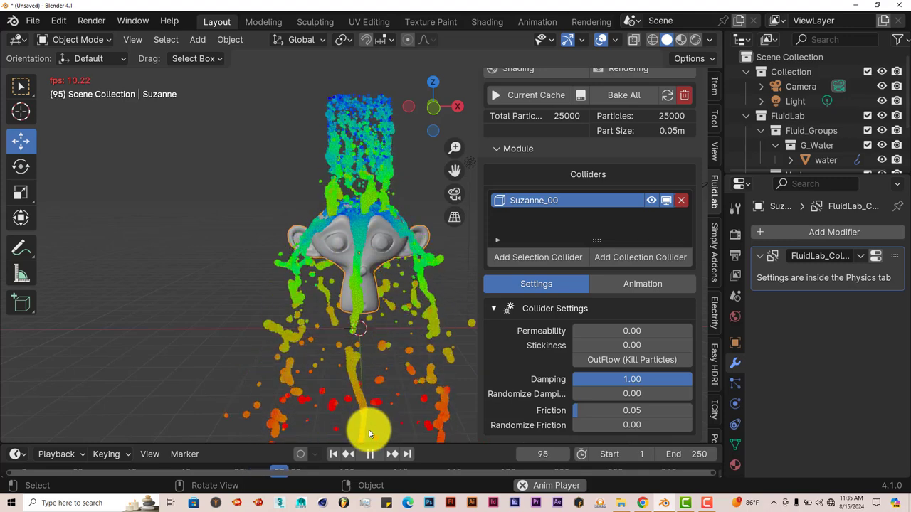
pyautogui.click(370, 454)
pyautogui.click(333, 454)
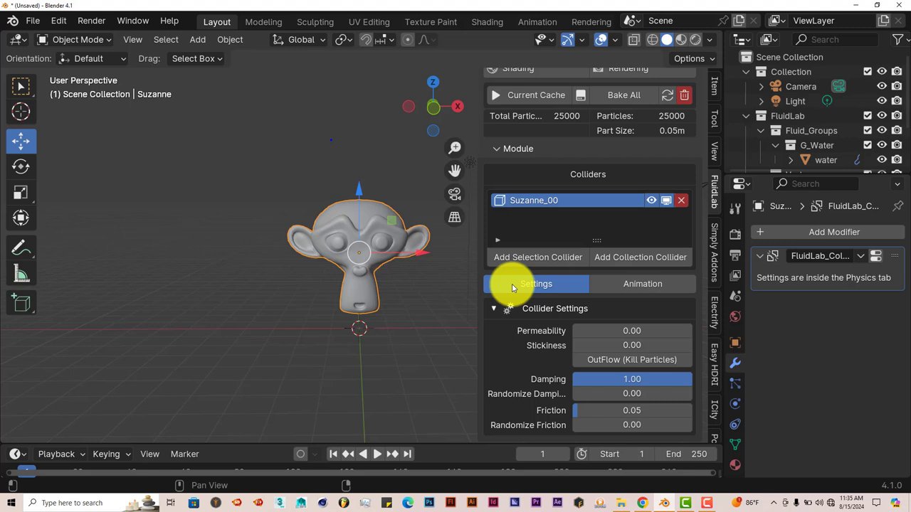
pyautogui.moveTo(425, 291); pyautogui.dragTo(421, 295, button='middle')
# Step: Select the water emitter box and run the simulation, stopping at frame 67
pyautogui.click(360, 114)
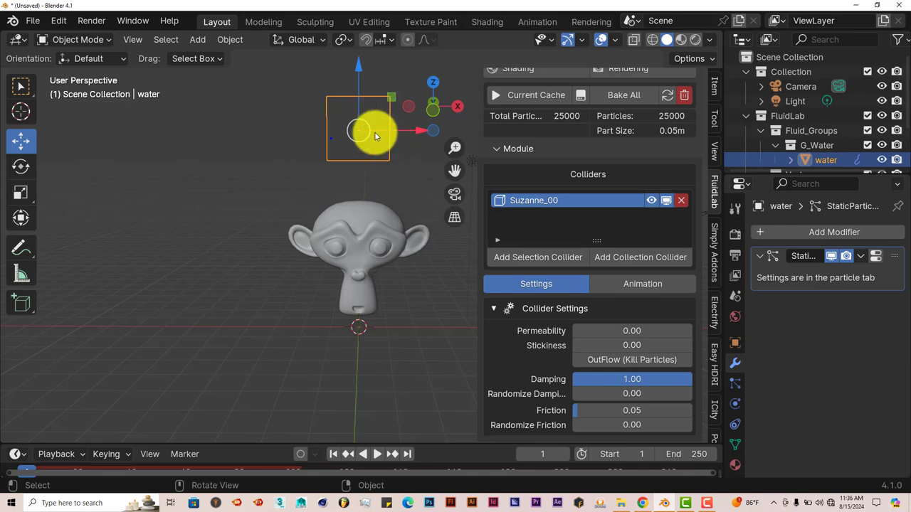
pyautogui.click(378, 455)
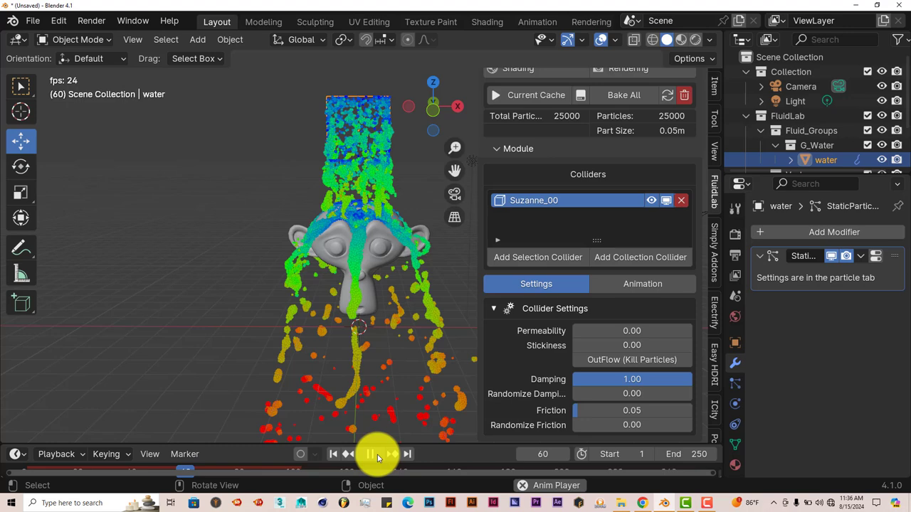
pyautogui.click(375, 455)
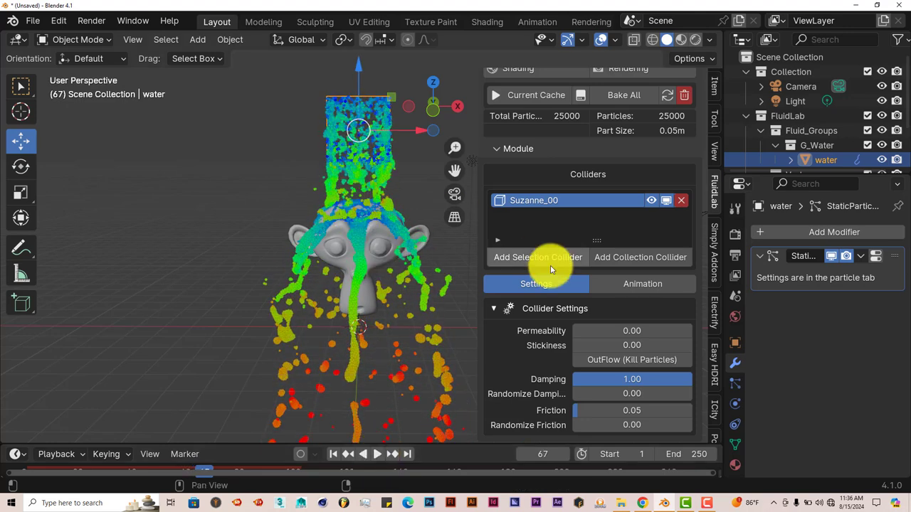
# Step: Generate the M_Water liquid mesh for the G_Water group in FluidLab's Mesh module
pyautogui.scroll(5, 568, 306)
pyautogui.click(542, 204)
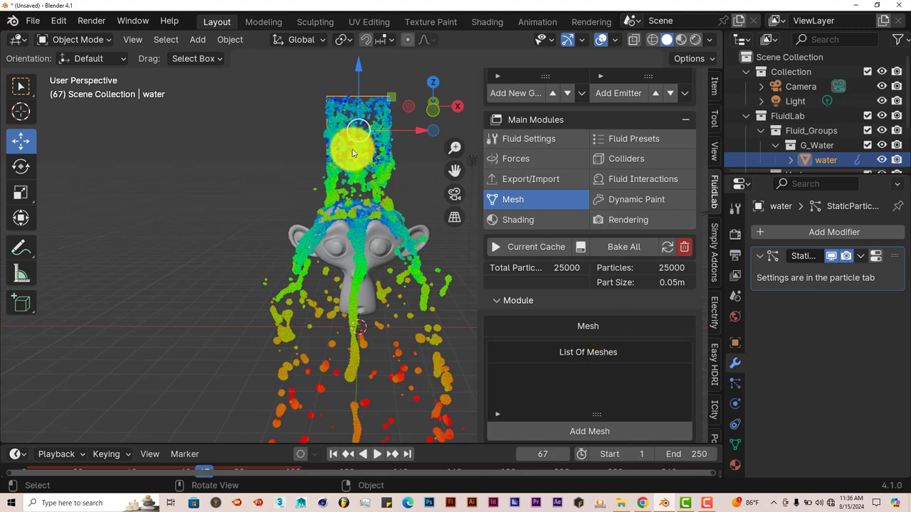
pyautogui.scroll(-1, 535, 311)
pyautogui.click(544, 418)
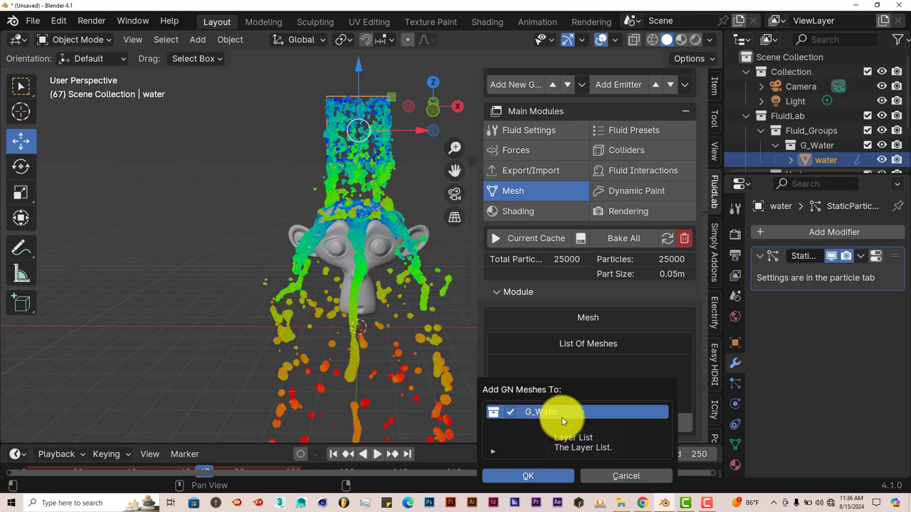
pyautogui.click(542, 473)
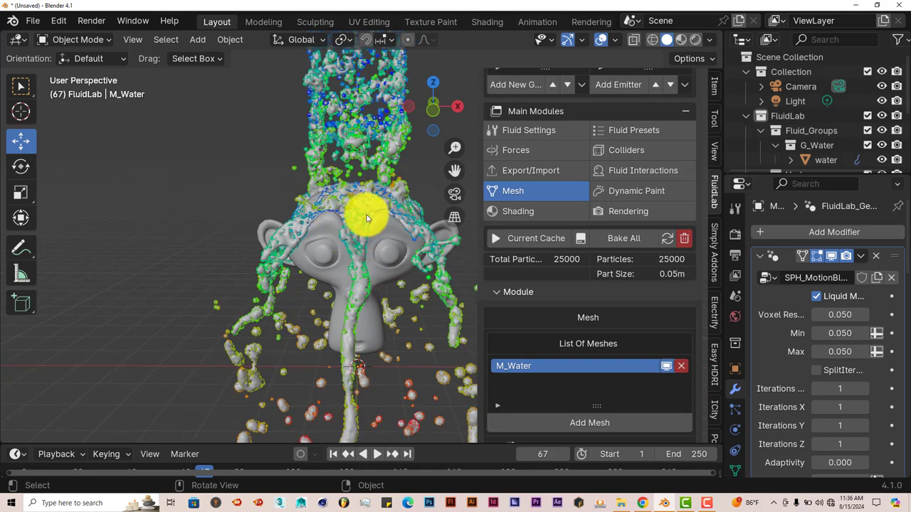
# Step: Raise M_Water's Remesh voxel resolution in three steps from 0.050 to 0.080
pyautogui.moveTo(367, 218); pyautogui.dragTo(326, 234, button='middle')
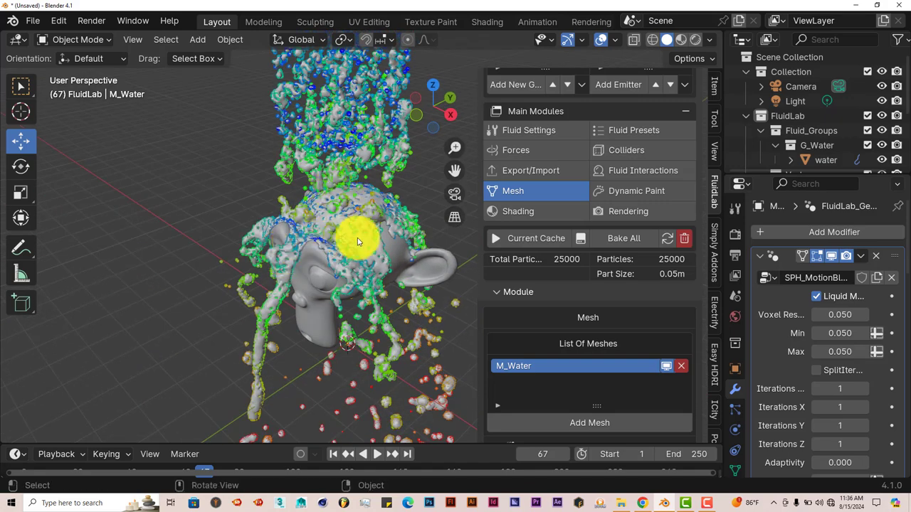
pyautogui.scroll(-1, 365, 242)
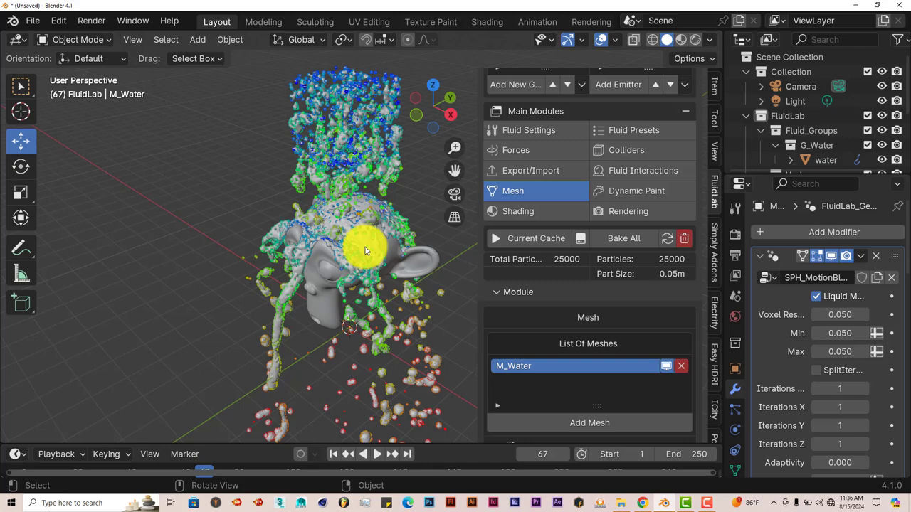
pyautogui.scroll(3, 363, 271)
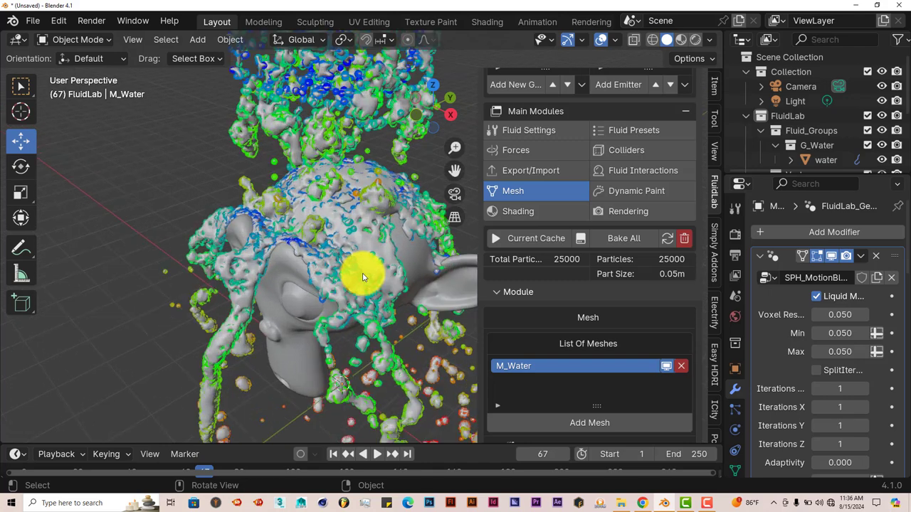
pyautogui.moveTo(361, 284); pyautogui.dragTo(340, 291, button='middle')
pyautogui.scroll(-5, 501, 307)
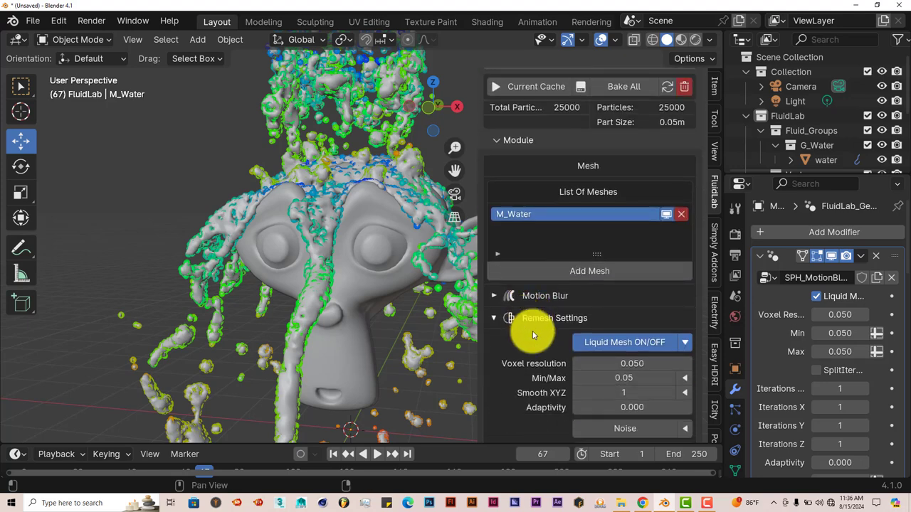
pyautogui.scroll(-3, 544, 355)
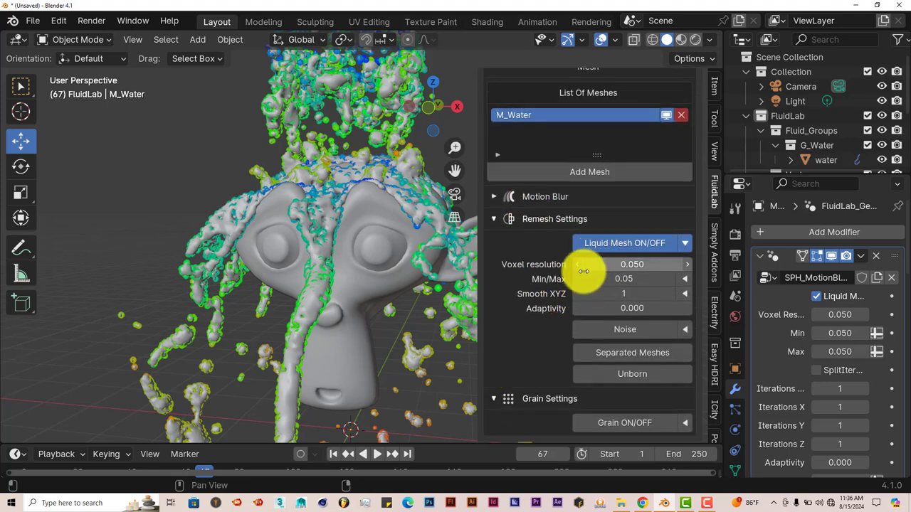
pyautogui.moveTo(444, 269); pyautogui.dragTo(532, 274, button='middle')
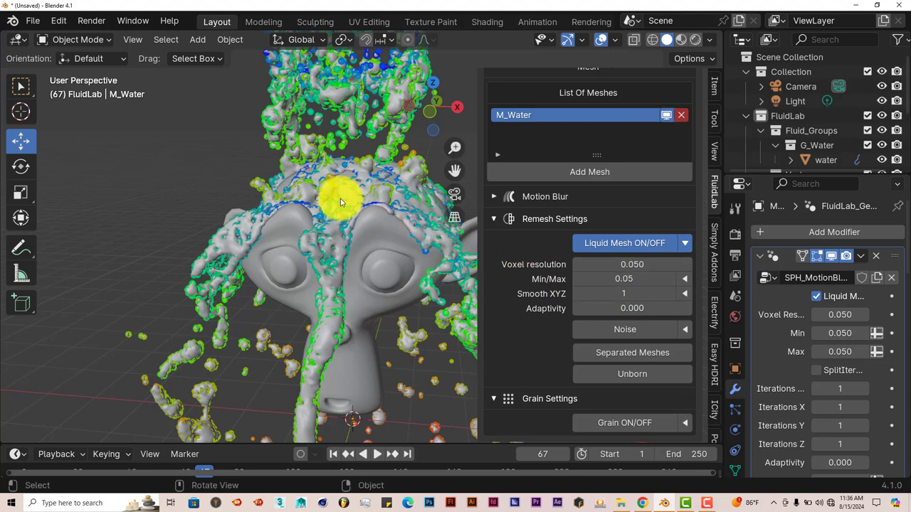
pyautogui.click(684, 264)
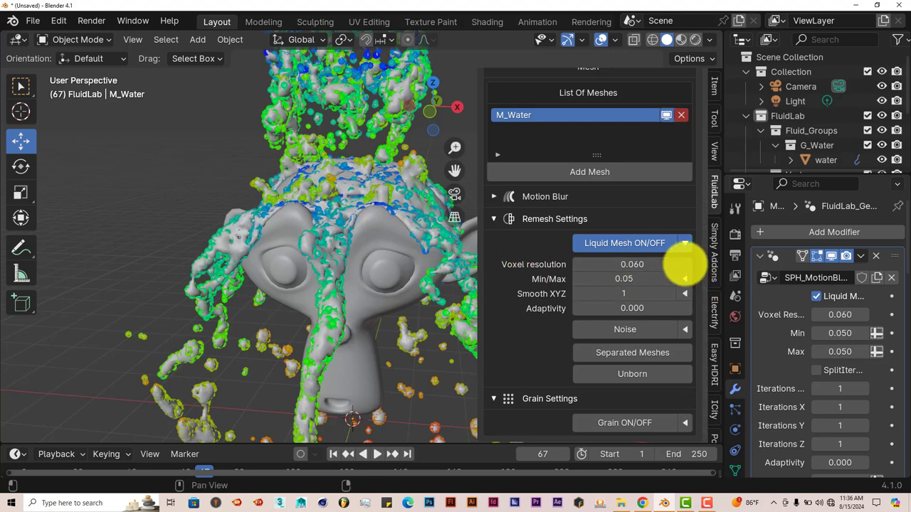
pyautogui.click(684, 264)
pyautogui.click(685, 264)
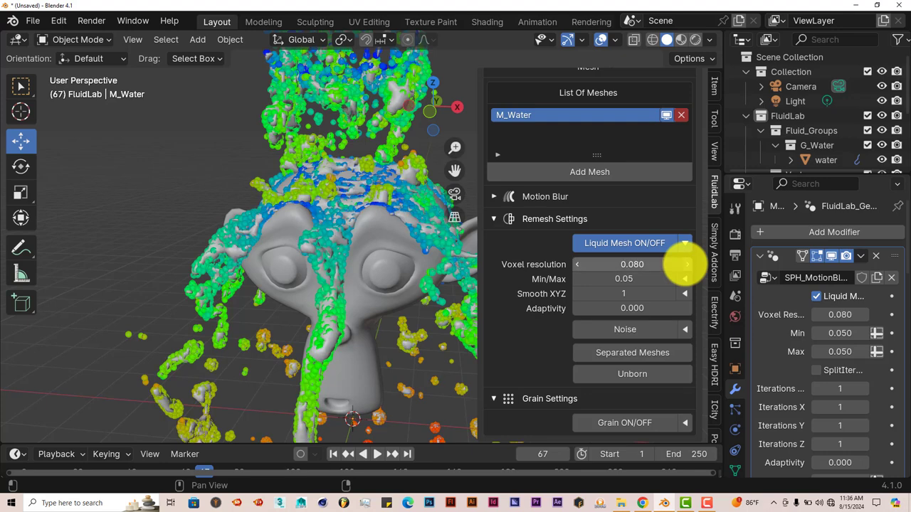
# Step: Set M_Water's Remesh Min/Max to 0.08 and inspect the merged fluid on Suzanne's head
pyautogui.moveTo(325, 301)
pyautogui.mouseDown(button='middle')
pyautogui.moveTo(331, 294)
pyautogui.moveTo(332, 302)
pyautogui.mouseUp(button='middle')
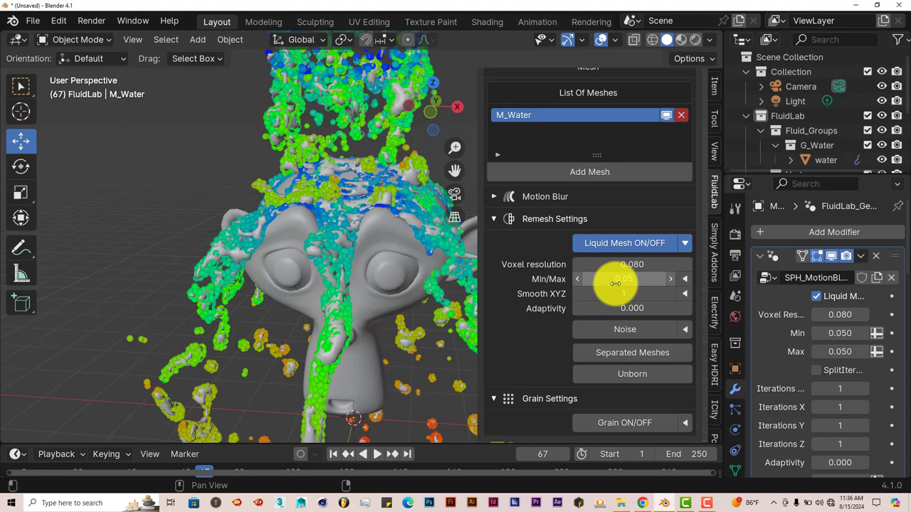
pyautogui.click(672, 281)
pyautogui.click(671, 281)
pyautogui.click(672, 281)
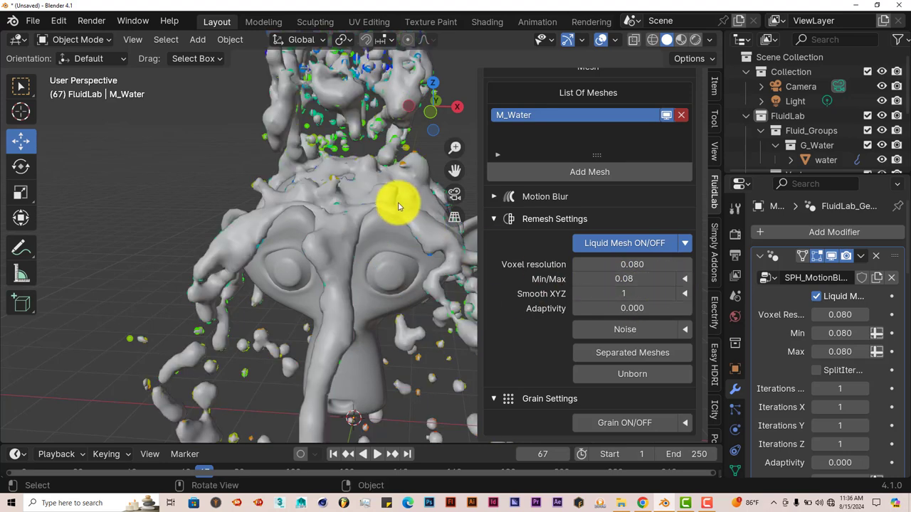
pyautogui.moveTo(421, 261); pyautogui.dragTo(364, 286, button='middle')
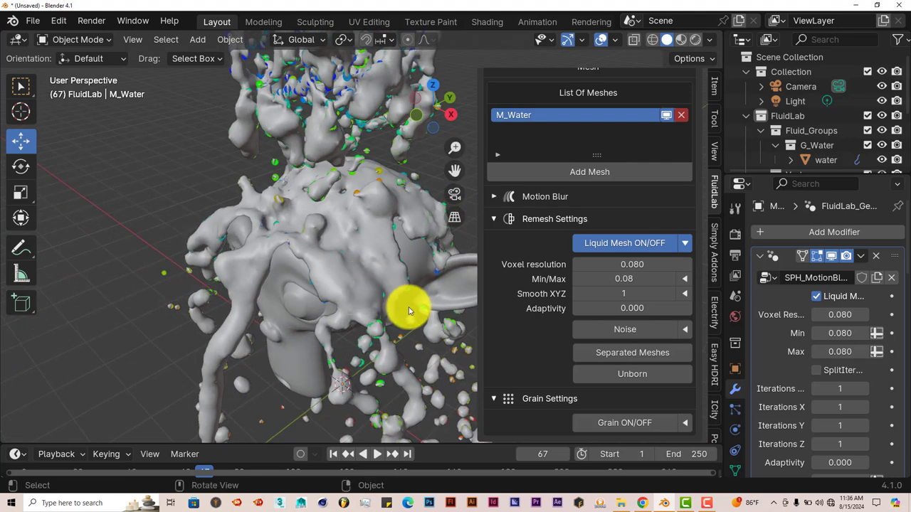
pyautogui.moveTo(410, 311); pyautogui.dragTo(324, 375, button='middle')
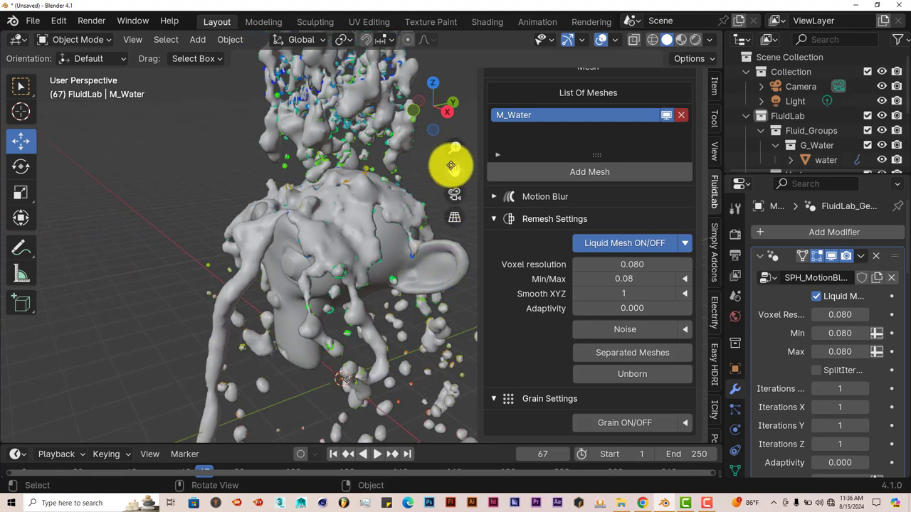
pyautogui.moveTo(452, 166); pyautogui.dragTo(402, 128)
pyautogui.moveTo(457, 386); pyautogui.dragTo(498, 363, button='middle')
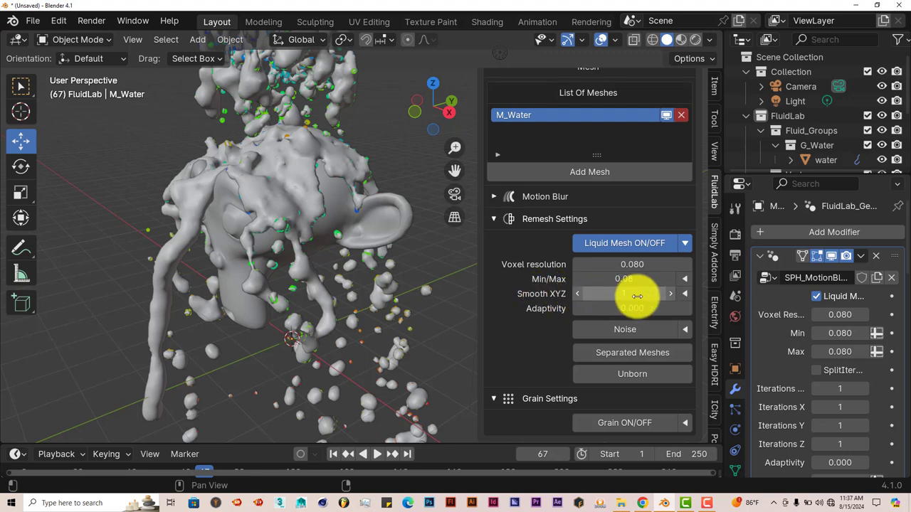
# Step: Step M_Water's Smooth XYZ up from 1 to 8 and check the smoothed surface
pyautogui.click(669, 294)
pyautogui.click(669, 294)
pyautogui.click(669, 294)
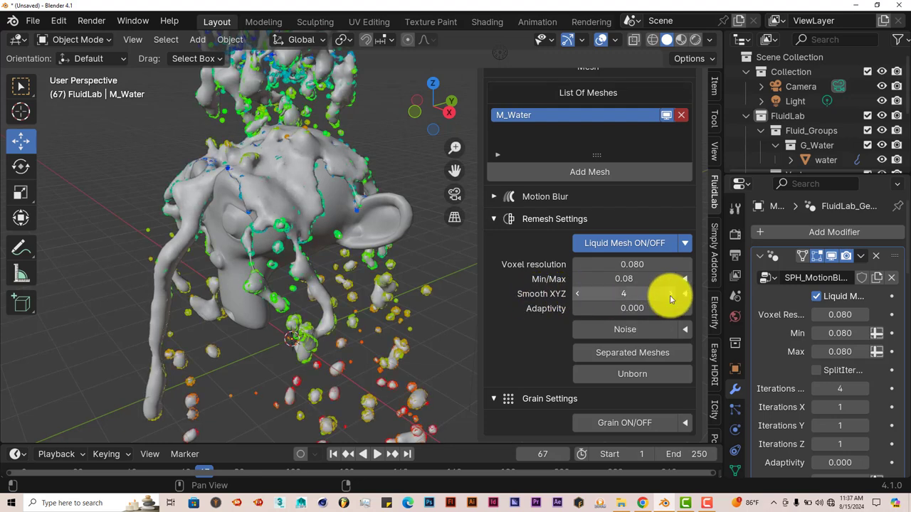
pyautogui.click(669, 294)
pyautogui.click(670, 293)
pyautogui.click(670, 294)
pyautogui.click(670, 294)
pyautogui.moveTo(384, 349); pyautogui.dragTo(390, 370, button='middle')
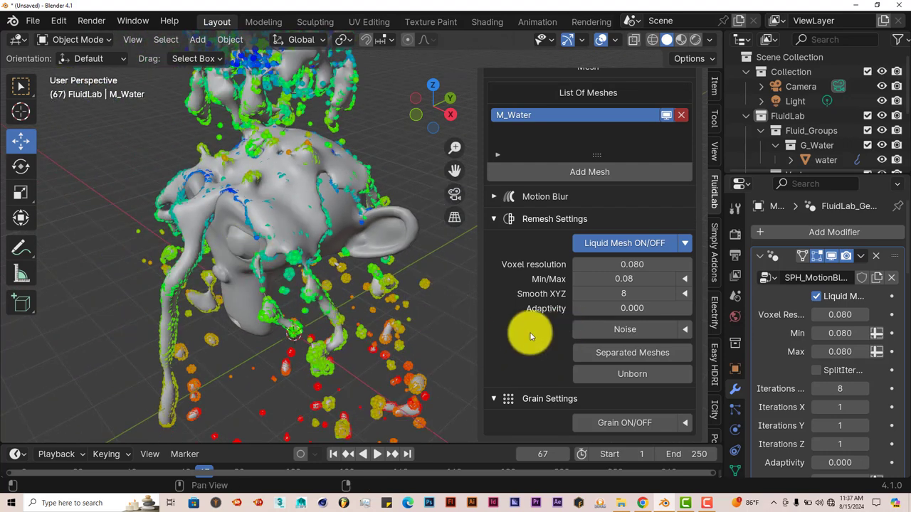
pyautogui.scroll(5, 530, 336)
pyautogui.scroll(6, 530, 336)
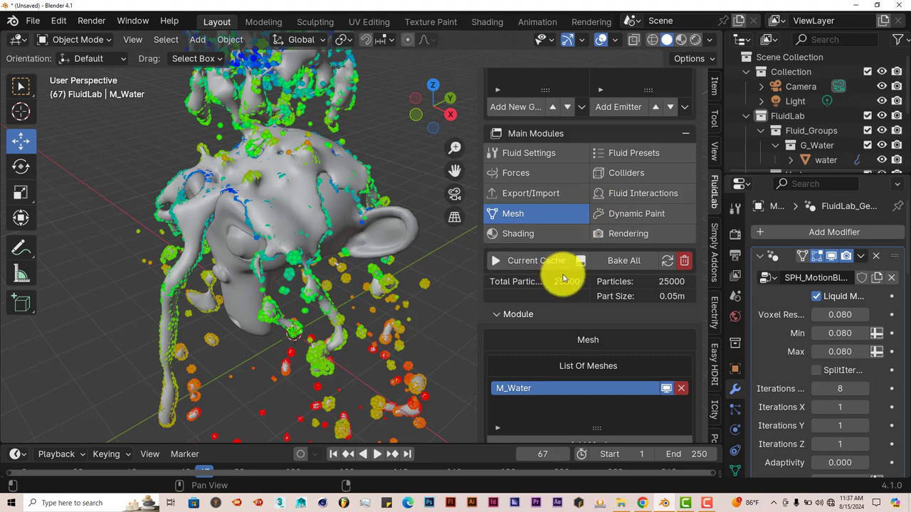
pyautogui.click(604, 157)
pyautogui.scroll(-4, 608, 318)
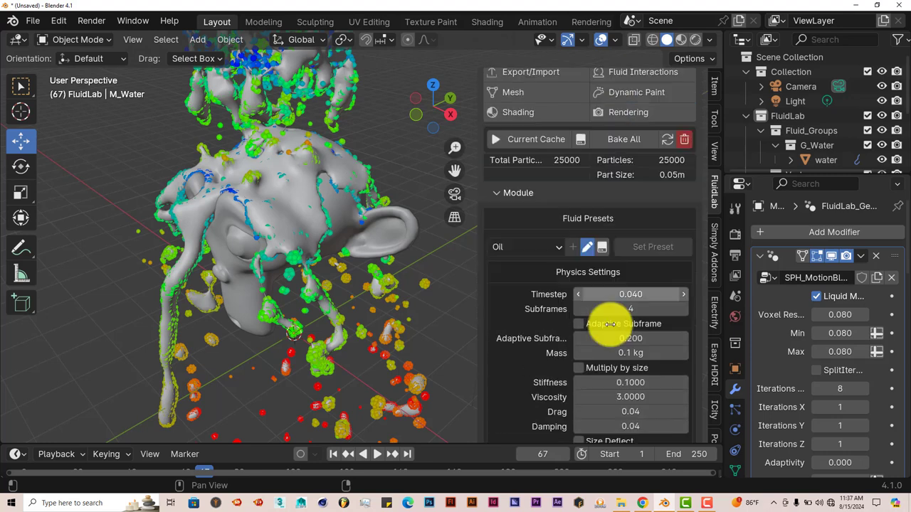
pyautogui.scroll(4, 610, 326)
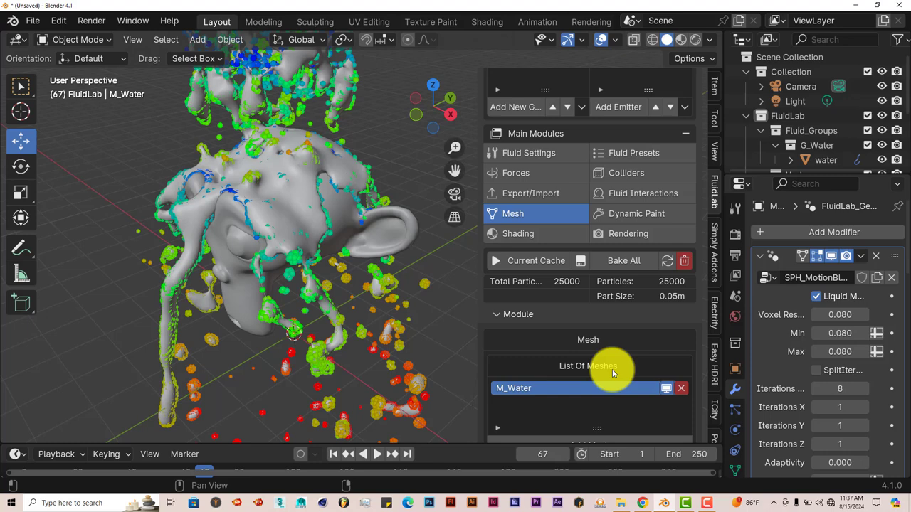
pyautogui.scroll(-5, 613, 373)
pyautogui.scroll(-5, 614, 376)
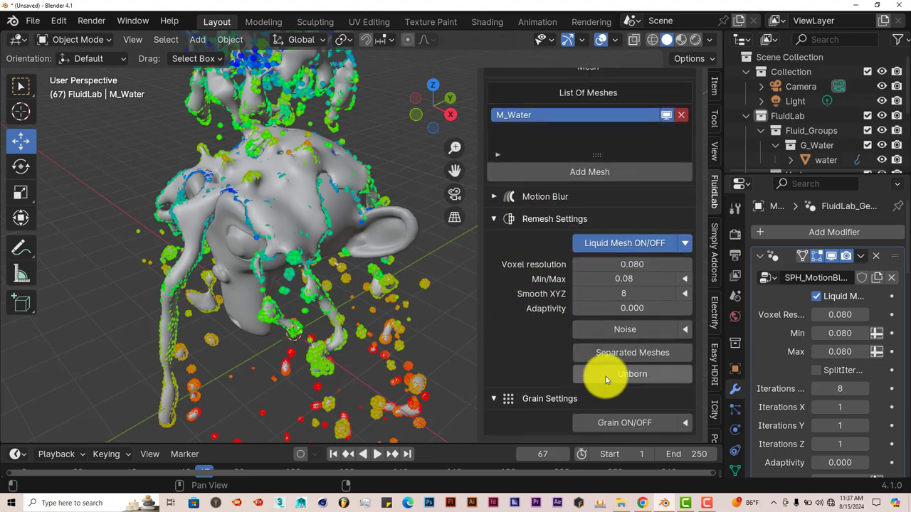
pyautogui.scroll(6, 525, 301)
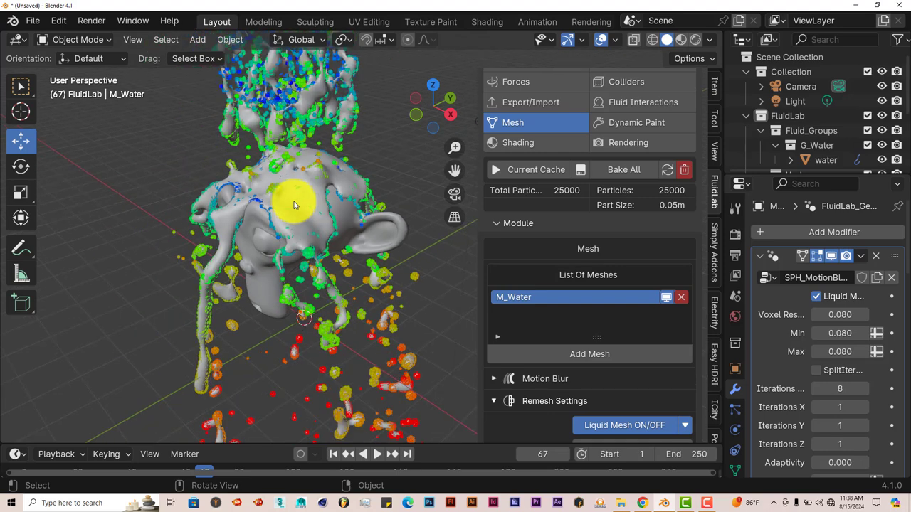
# Step: In the Shading module, browse particle and fluid material presets, keeping WaterLight for now
pyautogui.click(525, 147)
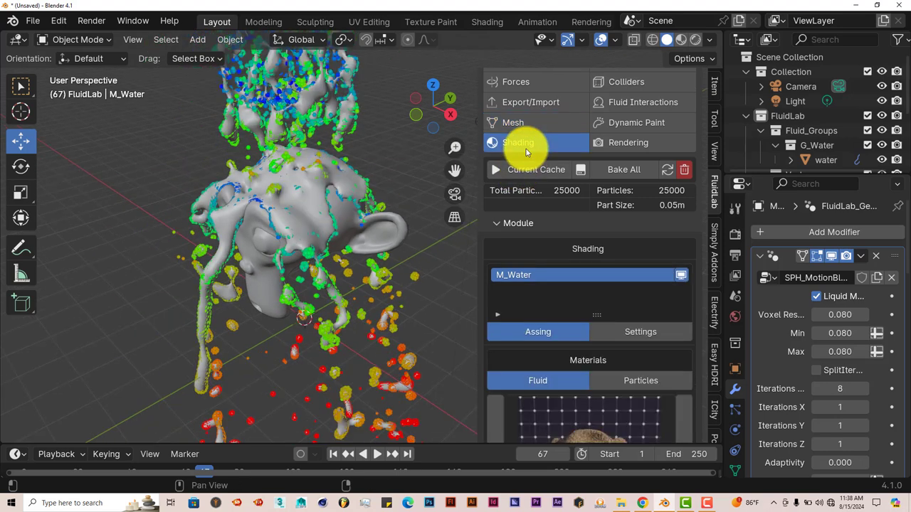
pyautogui.scroll(-4, 600, 358)
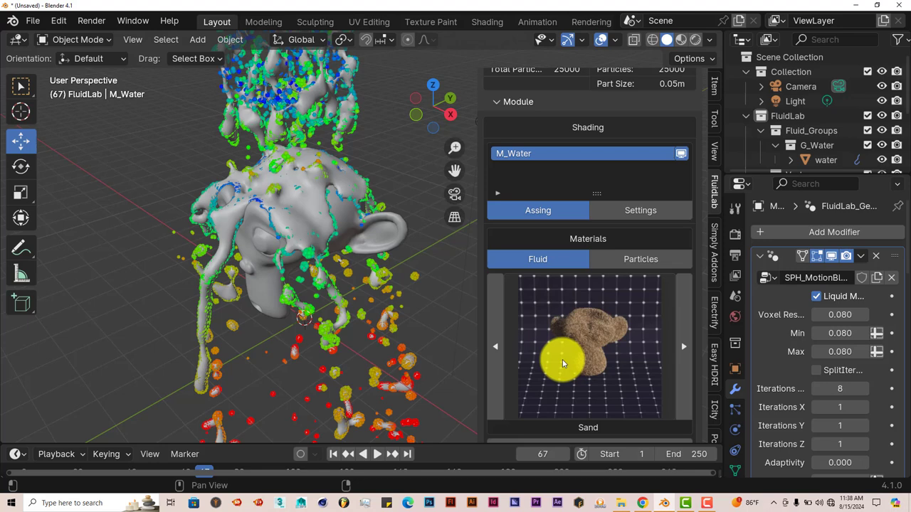
pyautogui.scroll(-1, 563, 368)
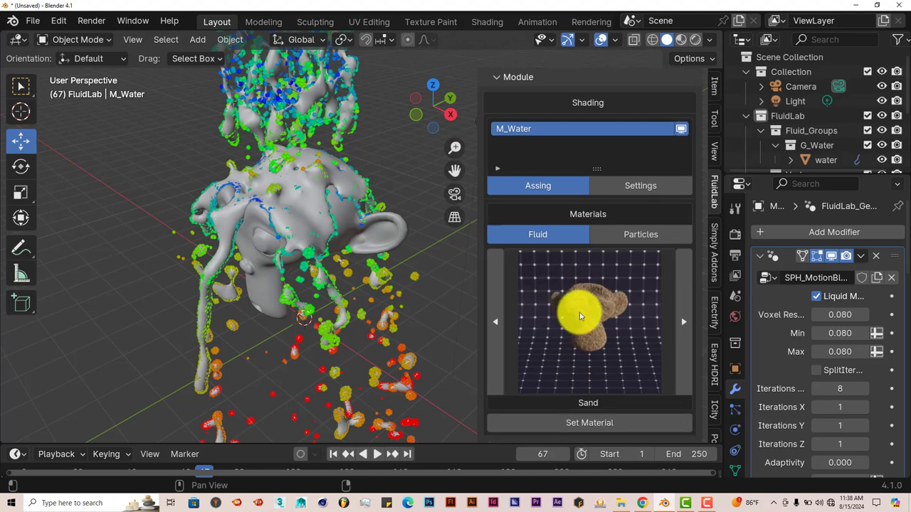
pyautogui.click(620, 235)
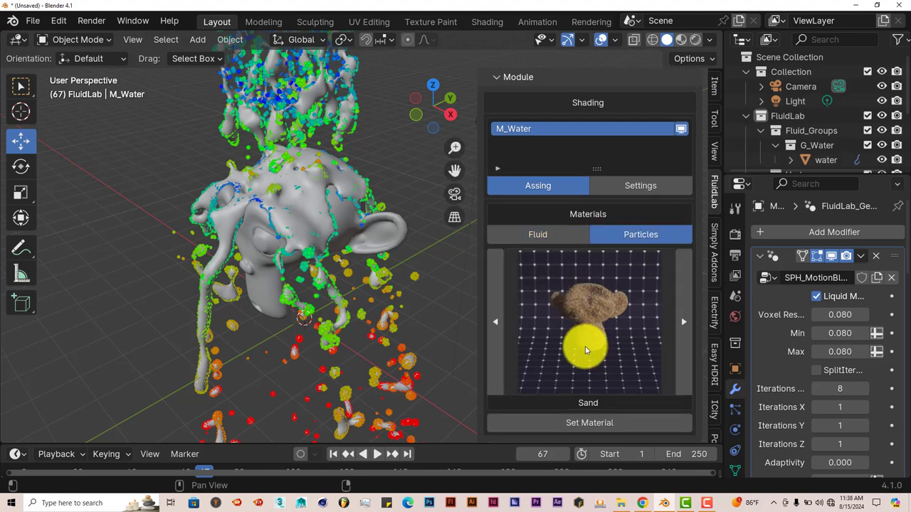
pyautogui.click(518, 238)
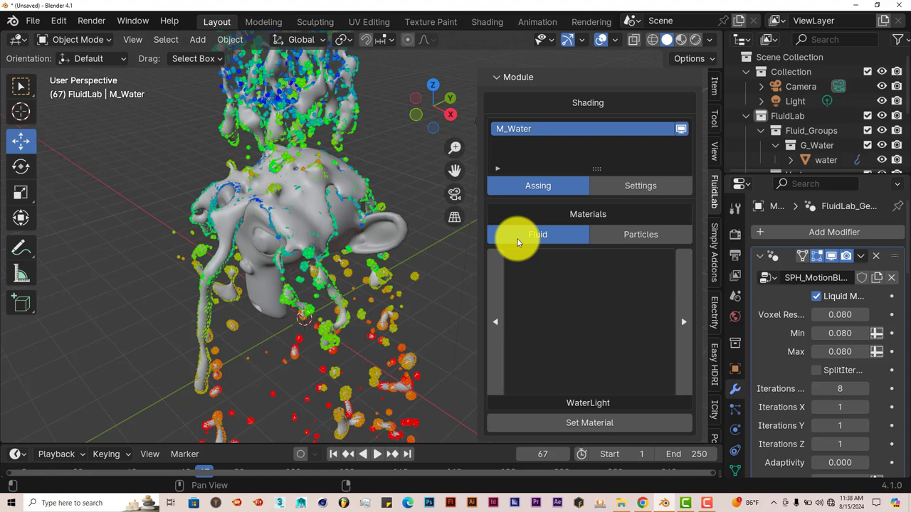
pyautogui.click(604, 323)
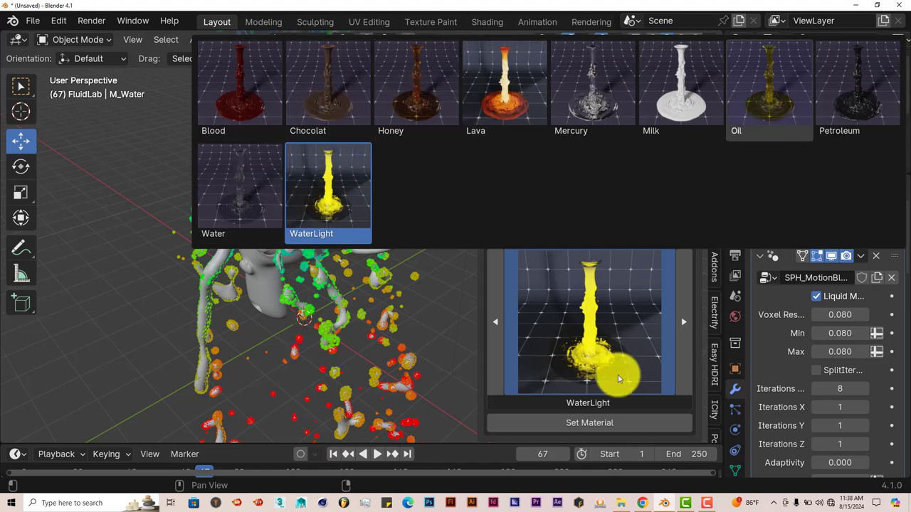
pyautogui.click(607, 325)
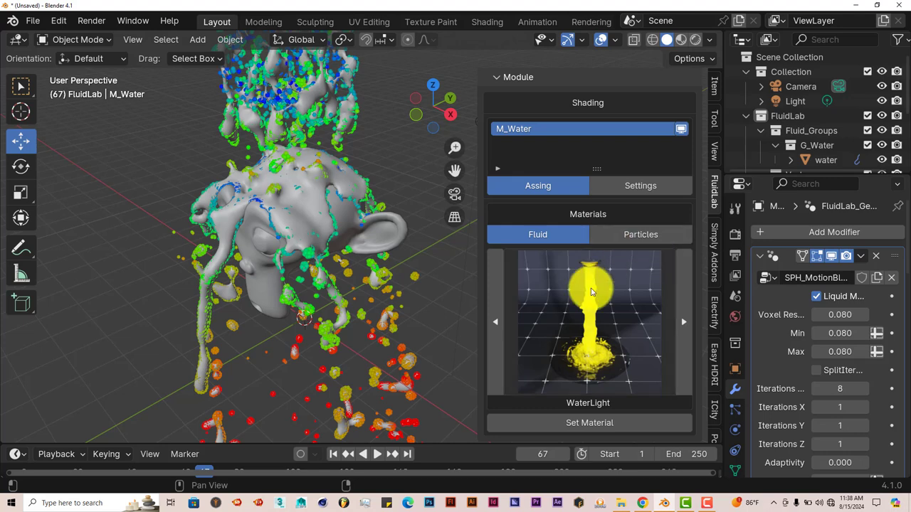
# Step: Pick the Milk preset from the fluid material gallery
pyautogui.click(640, 235)
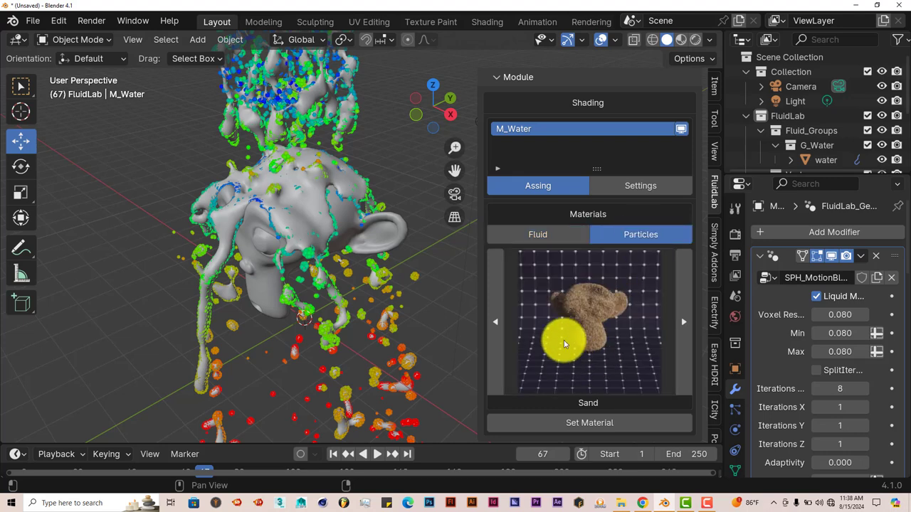
pyautogui.click(545, 237)
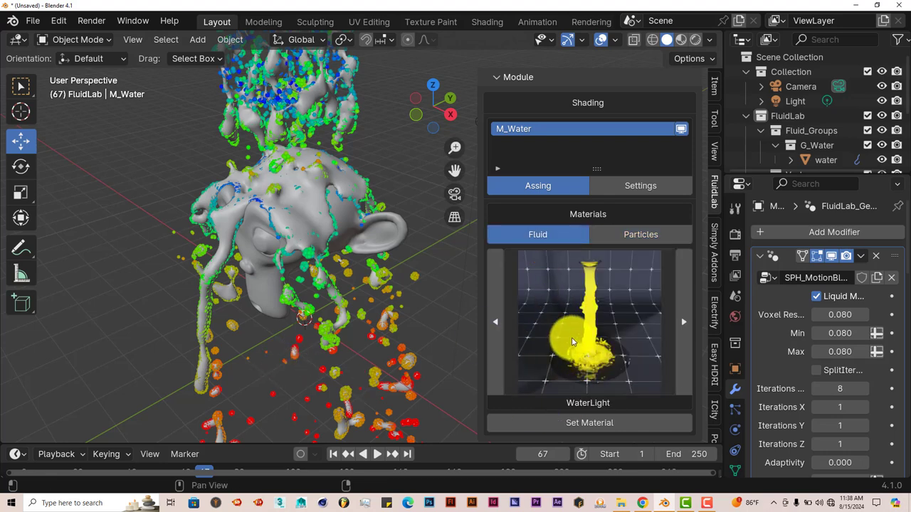
pyautogui.click(589, 340)
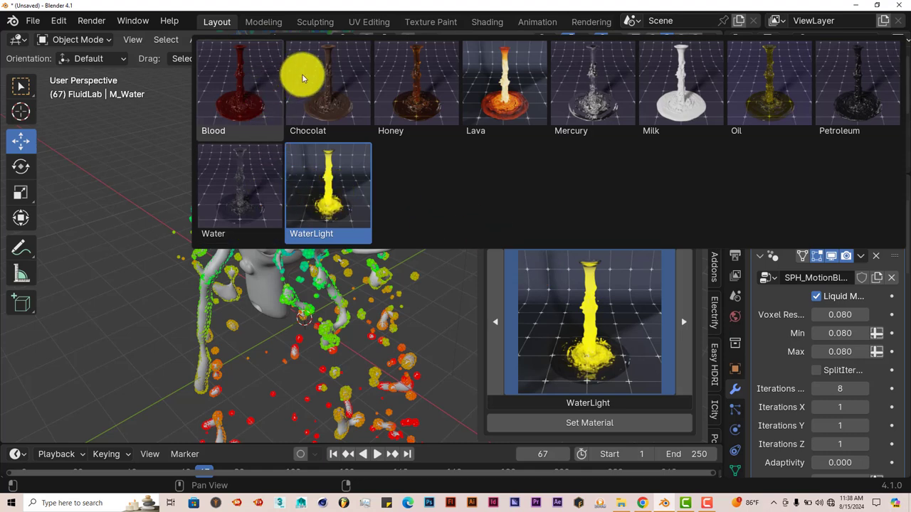
pyautogui.click(680, 97)
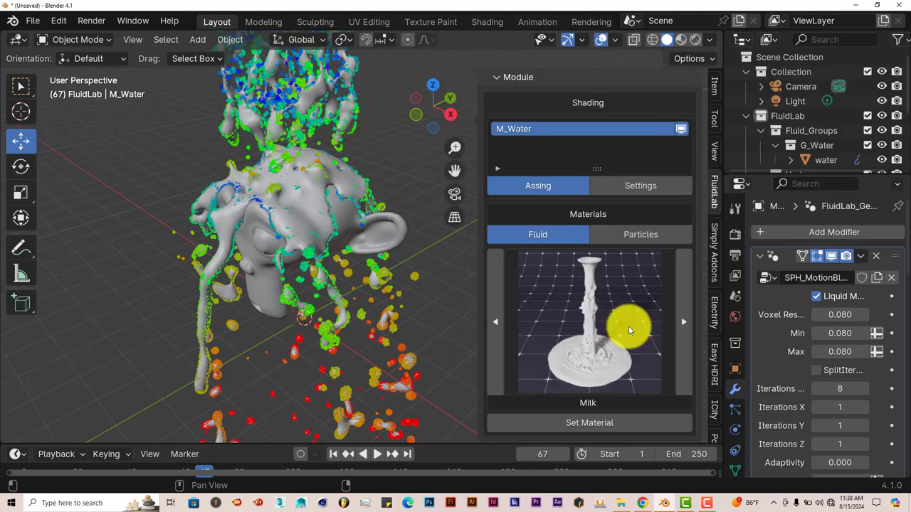
# Step: Apply the Milk material to M_Water with Set Material and face the monkey
pyautogui.click(590, 423)
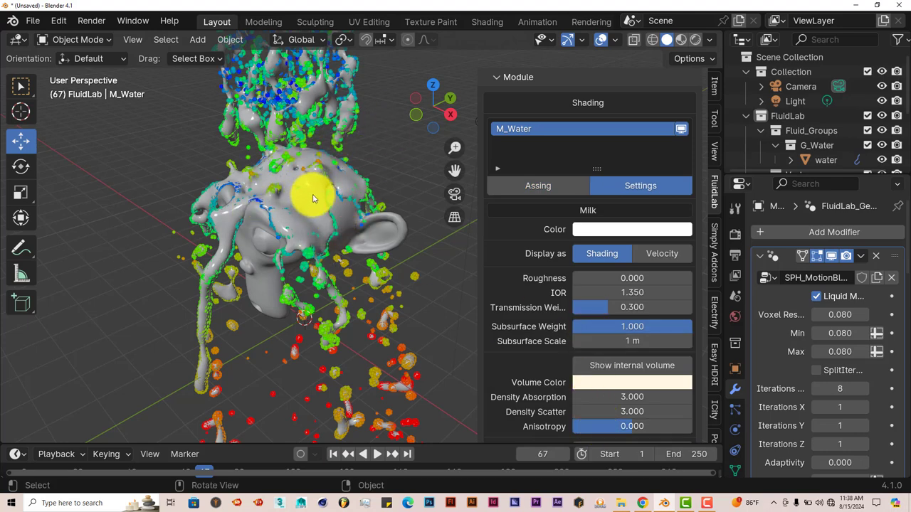
pyautogui.scroll(-4, 311, 193)
pyautogui.moveTo(451, 163); pyautogui.dragTo(405, 188)
pyautogui.moveTo(405, 188); pyautogui.dragTo(309, 205, button='middle')
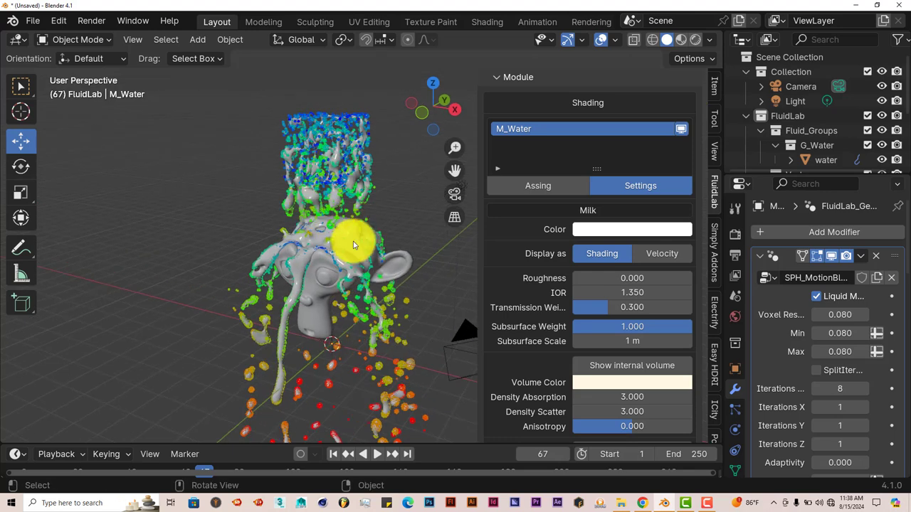
# Step: Switch the viewport to Rendered shading and zoom in on the milk fluid
pyautogui.click(694, 40)
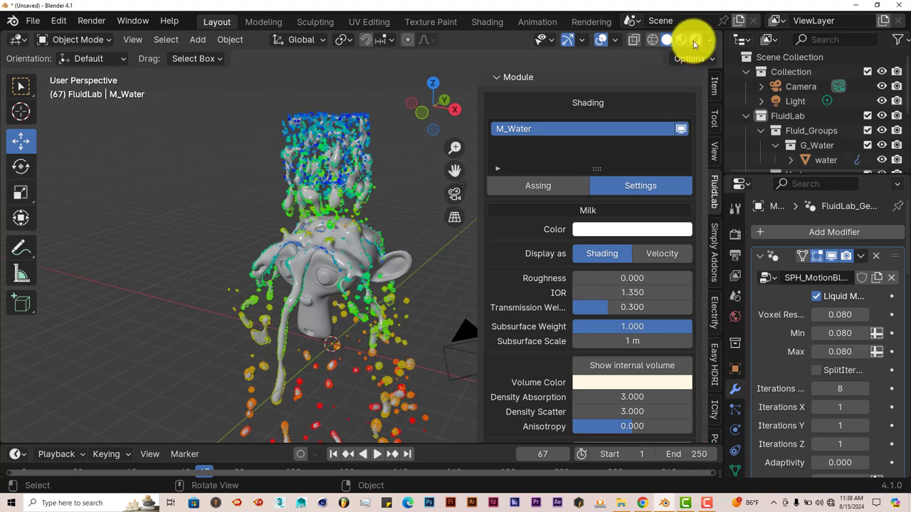
pyautogui.scroll(4, 368, 319)
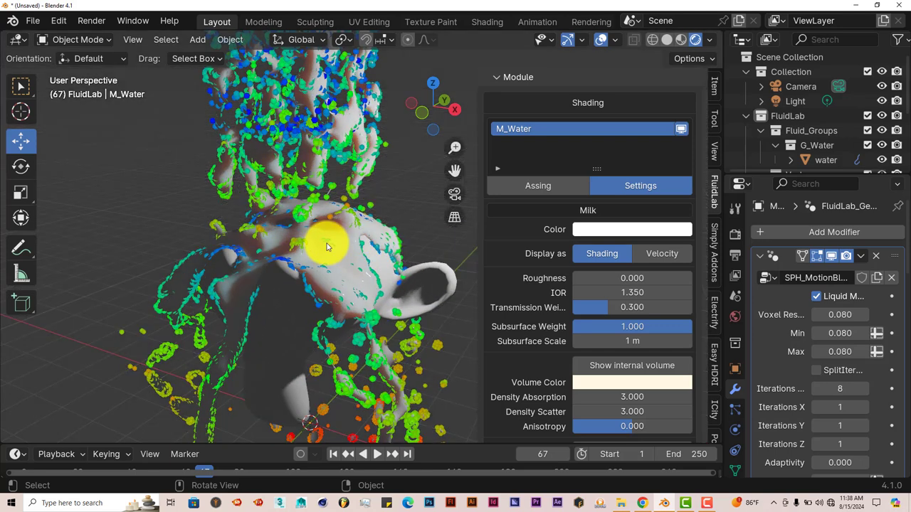
pyautogui.scroll(2, 327, 247)
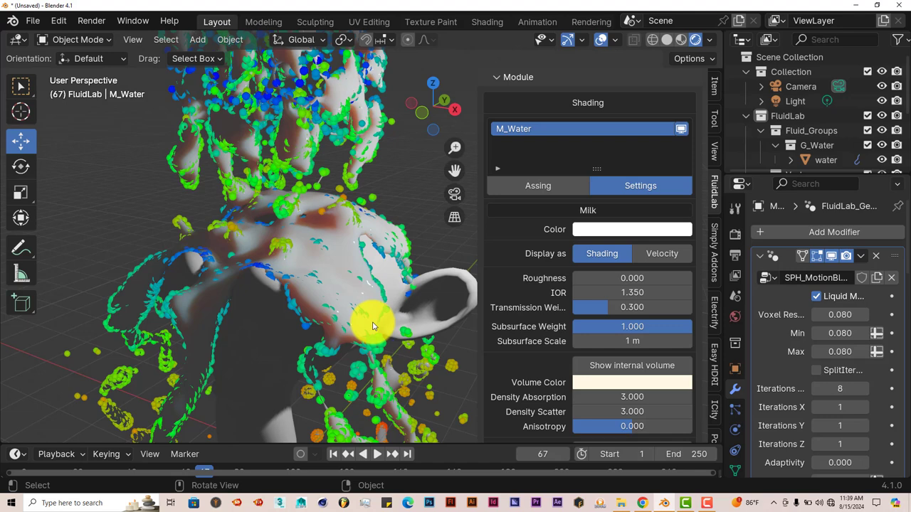
pyautogui.scroll(2, 348, 303)
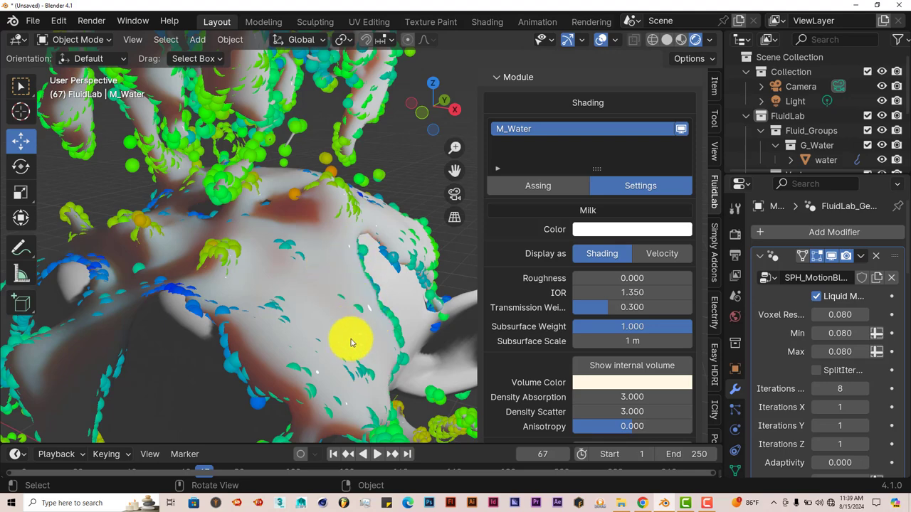
pyautogui.scroll(-3, 349, 340)
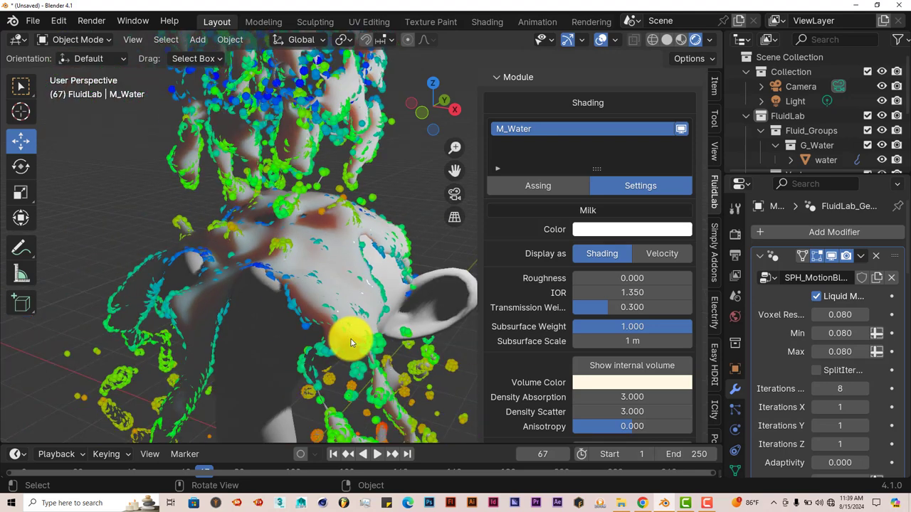
pyautogui.scroll(-3, 625, 358)
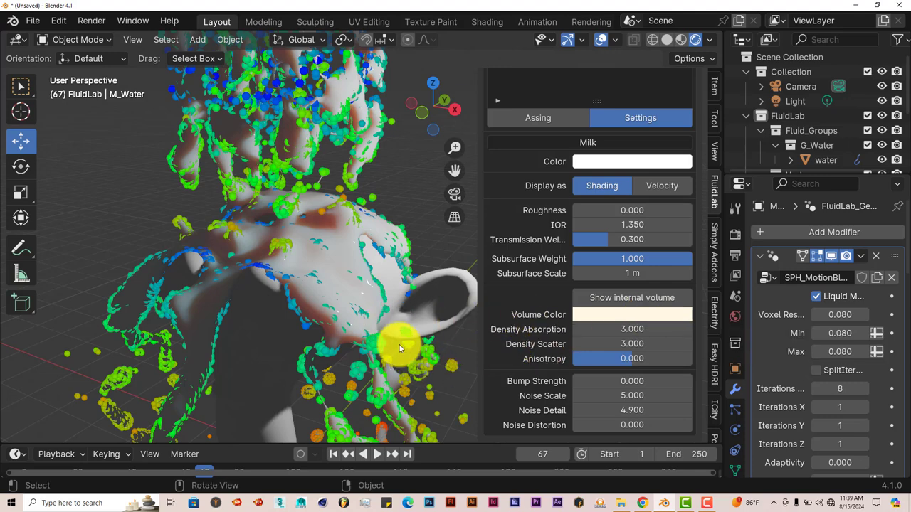
# Step: Re-frame the whole milk pour with View Selected and scroll back to FluidLab's Main Modules
pyautogui.scroll(-4, 437, 319)
pyautogui.scroll(6, 412, 349)
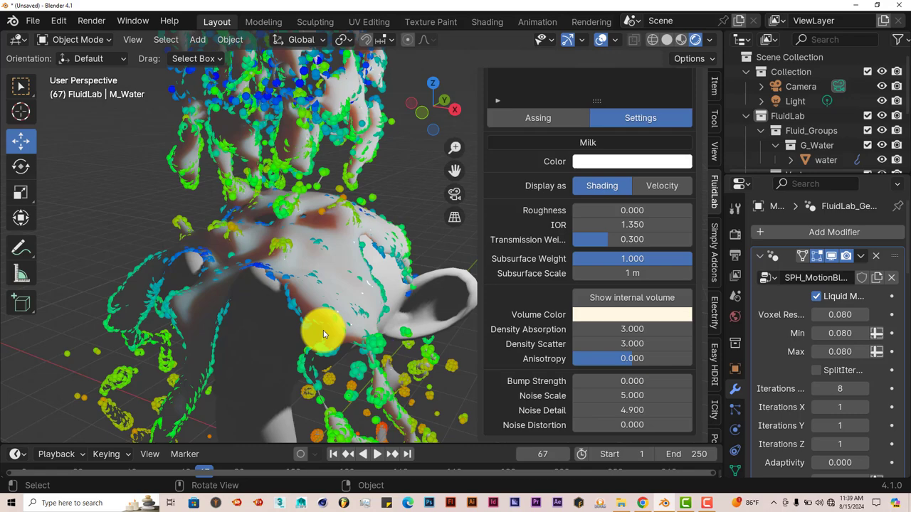
pyautogui.moveTo(321, 325); pyautogui.dragTo(342, 350, button='middle')
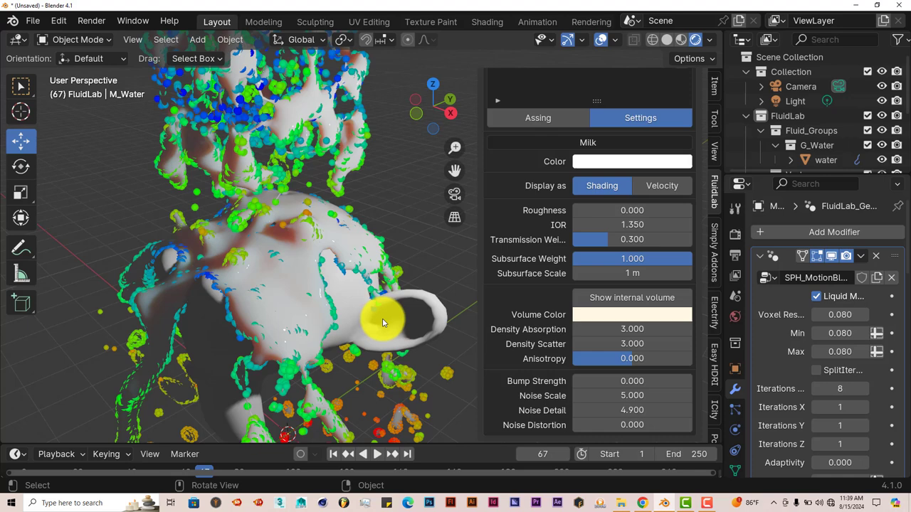
pyautogui.press('KP_Decimal')
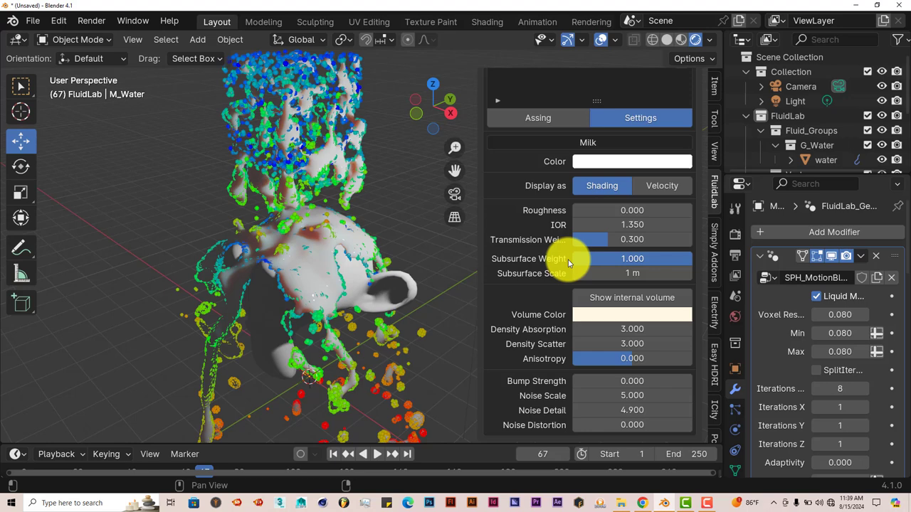
pyautogui.scroll(5, 608, 264)
pyautogui.scroll(3, 608, 263)
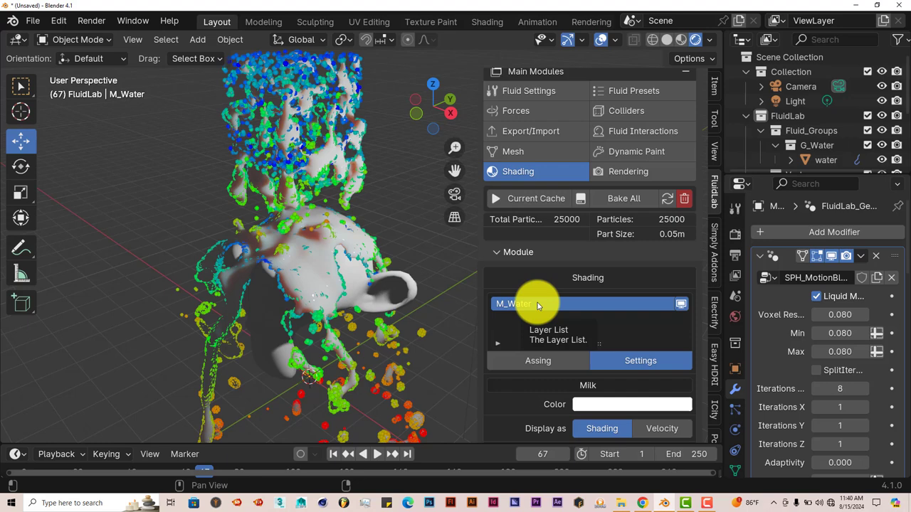
# Step: Open FluidLab's Fluid Settings module and find the Emission options
pyautogui.click(537, 93)
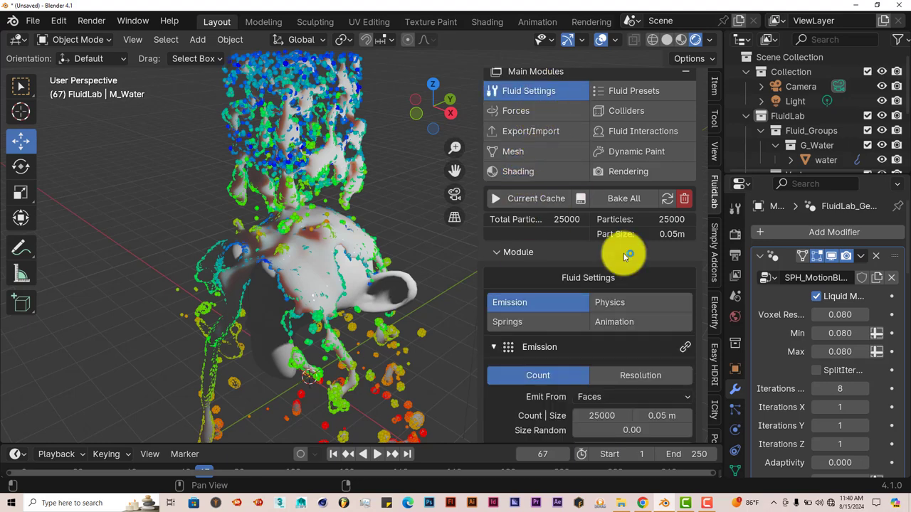
pyautogui.scroll(-2, 610, 332)
pyautogui.scroll(-7, 597, 353)
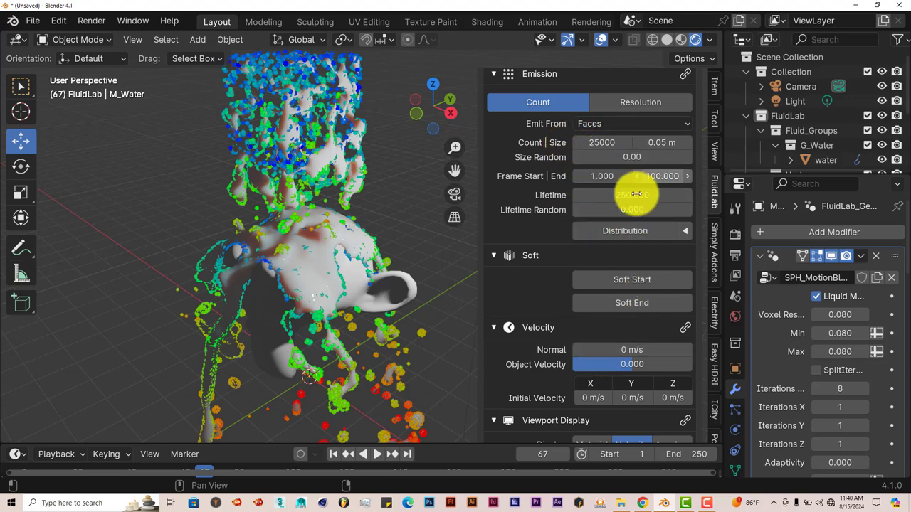
pyautogui.scroll(-1, 634, 306)
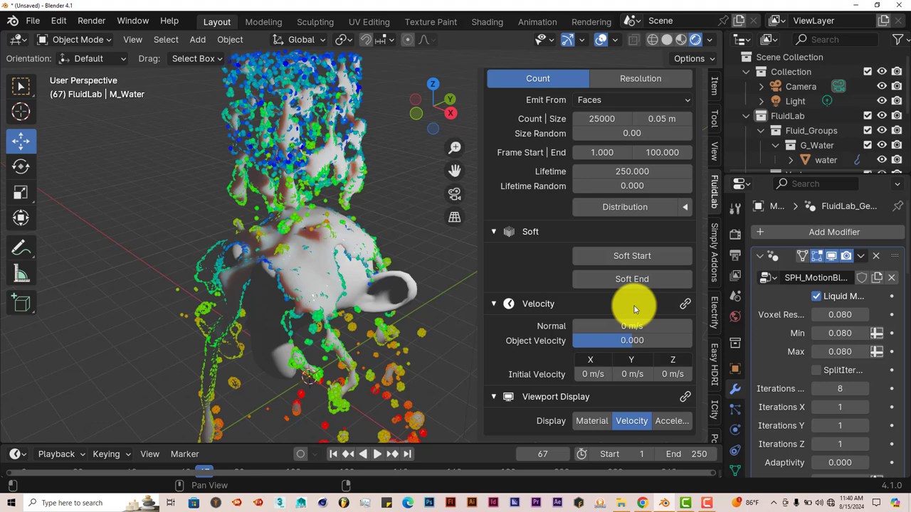
pyautogui.scroll(3, 600, 240)
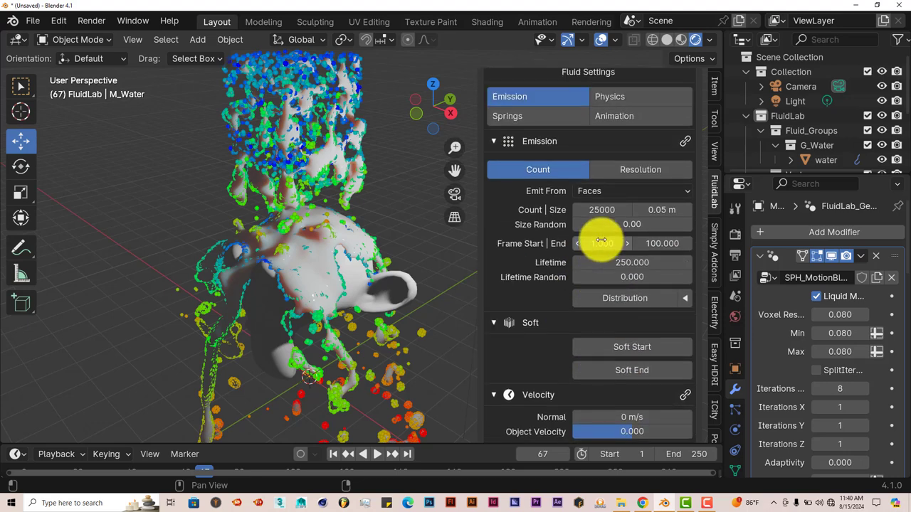
# Step: Toggle emission to Resolution and back to Count, keeping 25000 particles
pyautogui.click(638, 171)
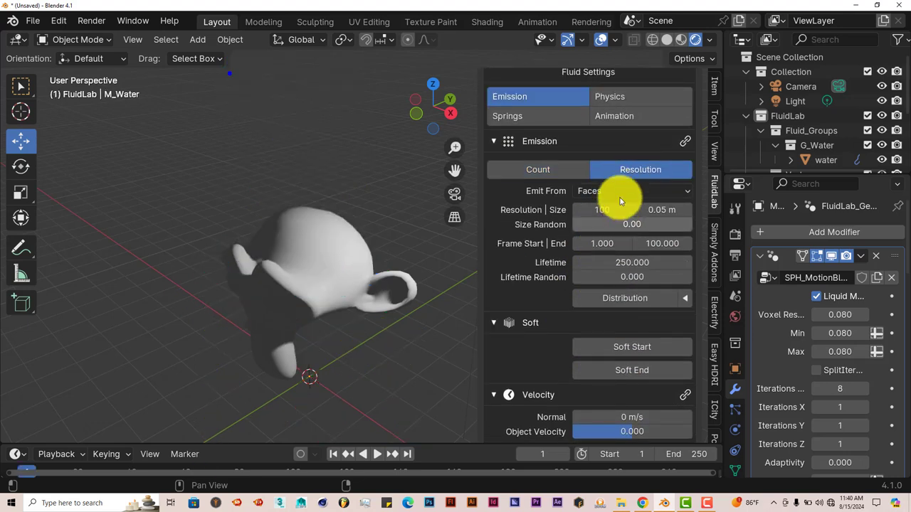
pyautogui.scroll(-2, 638, 267)
pyautogui.scroll(1, 638, 271)
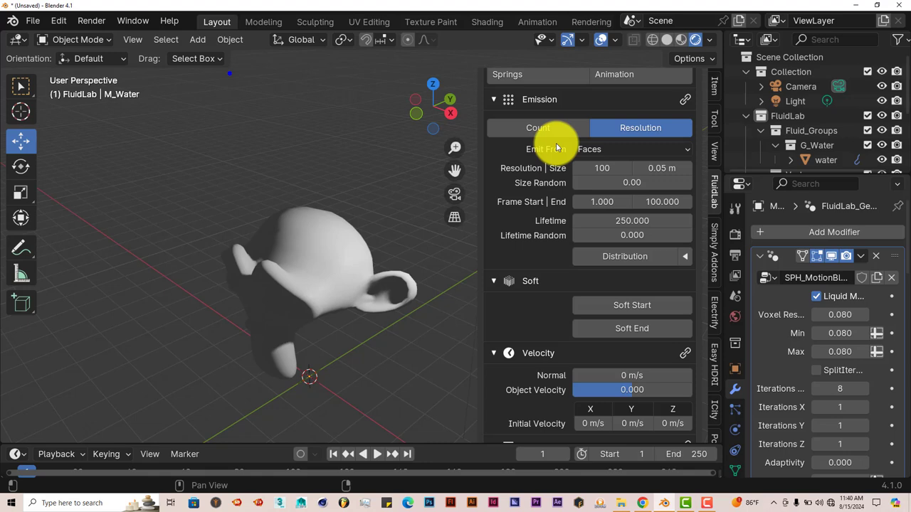
pyautogui.click(558, 126)
pyautogui.scroll(3, 620, 291)
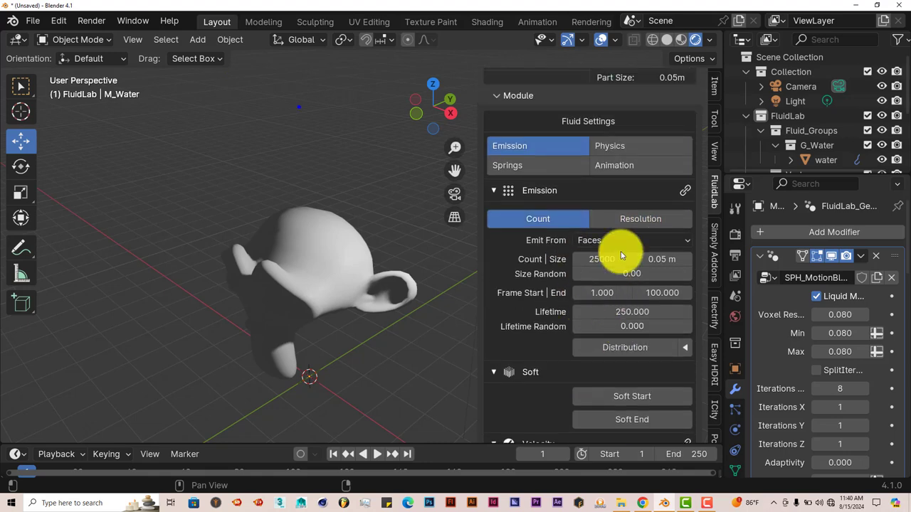
pyautogui.scroll(-5, 624, 357)
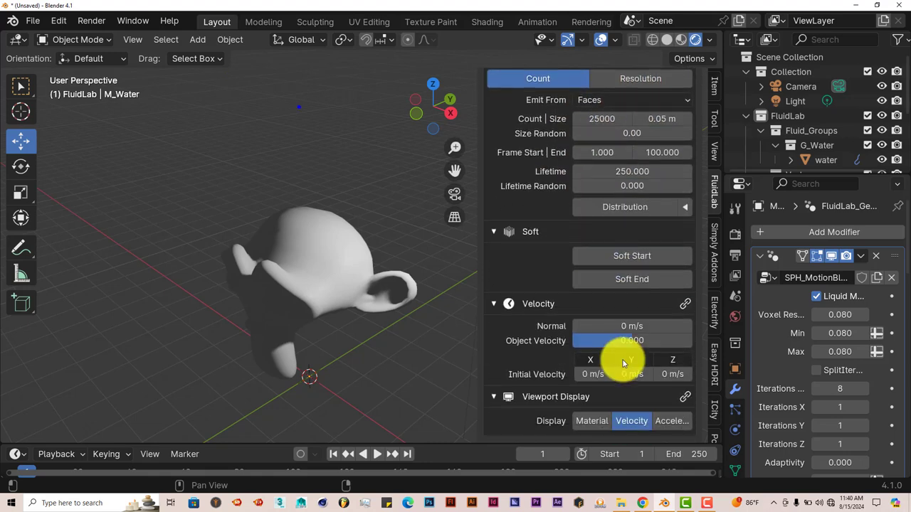
pyautogui.scroll(6, 624, 362)
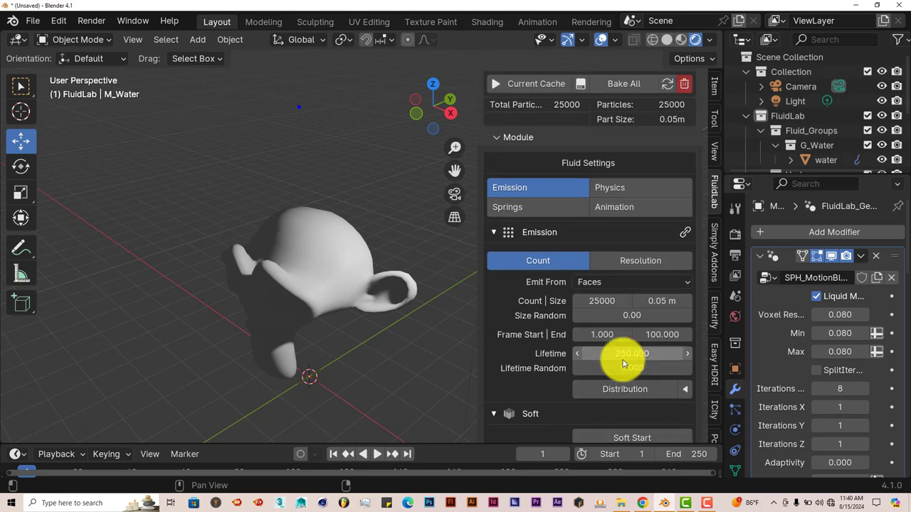
pyautogui.moveTo(463, 346); pyautogui.dragTo(448, 364, button='middle')
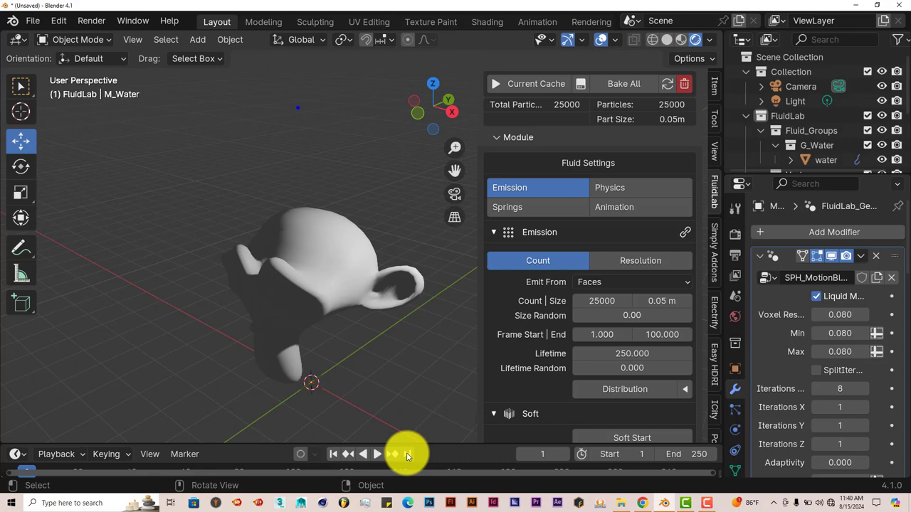
# Step: Play the simulation, pause at frame 55, and inspect the milk pouring over Suzanne
pyautogui.click(375, 454)
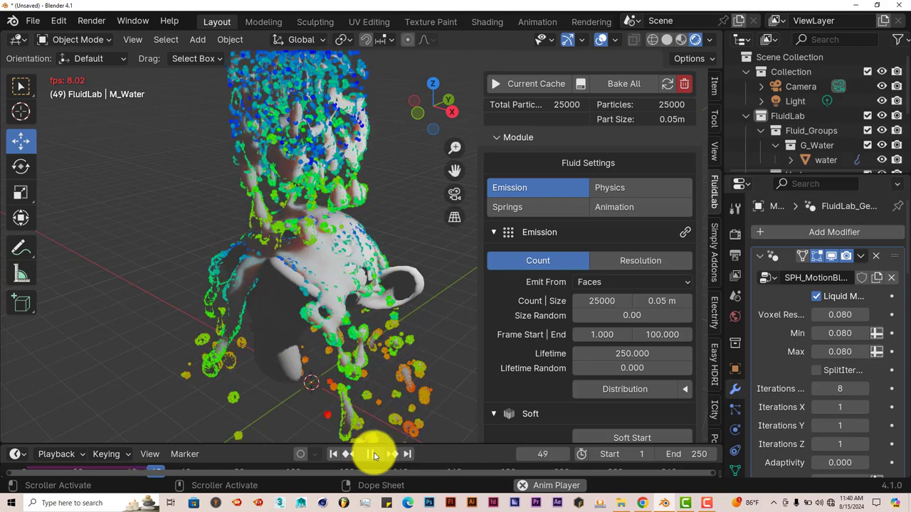
pyautogui.click(375, 454)
pyautogui.scroll(-3, 373, 364)
pyautogui.moveTo(374, 364)
pyautogui.mouseDown(button='middle')
pyautogui.moveTo(402, 355)
pyautogui.moveTo(387, 376)
pyautogui.mouseUp(button='middle')
pyautogui.scroll(5, 391, 378)
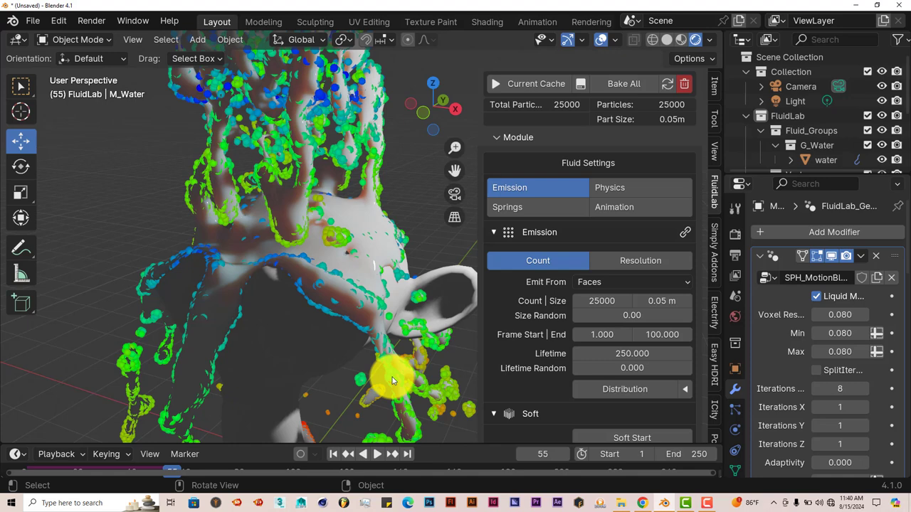
pyautogui.scroll(-2, 391, 380)
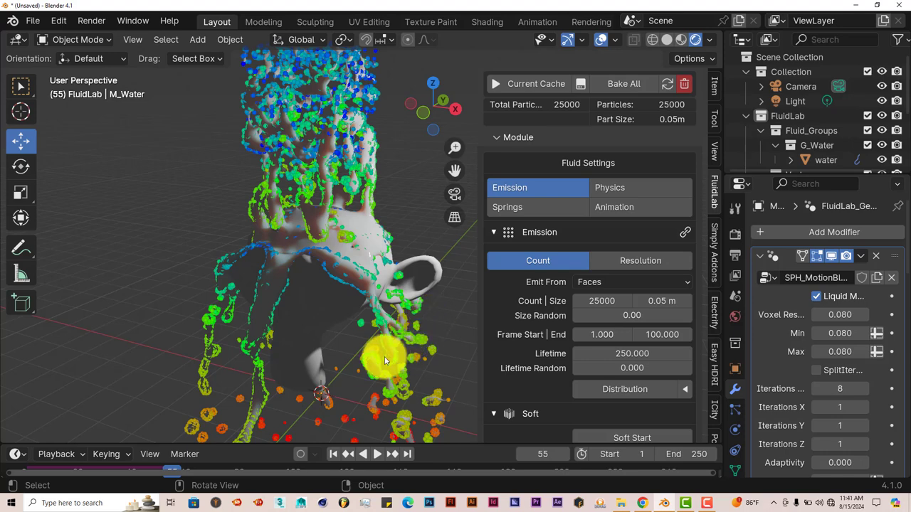
pyautogui.moveTo(379, 350); pyautogui.dragTo(358, 368, button='middle')
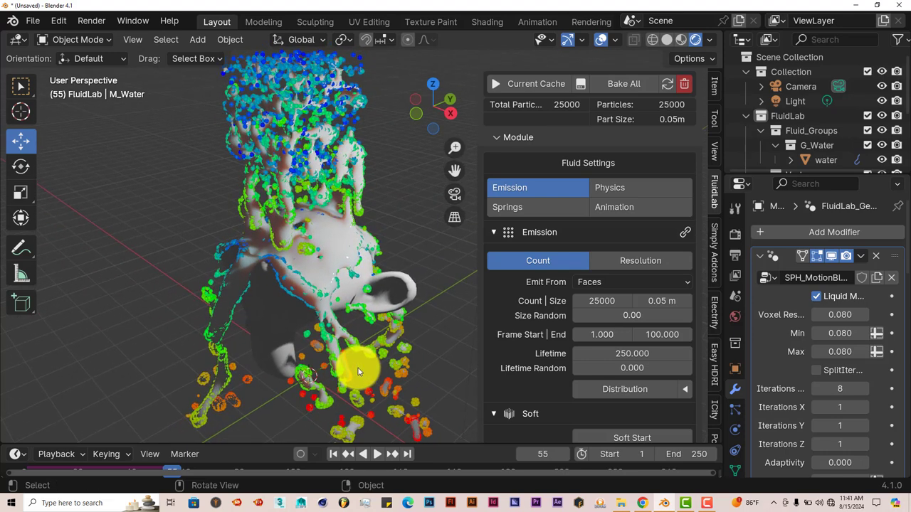